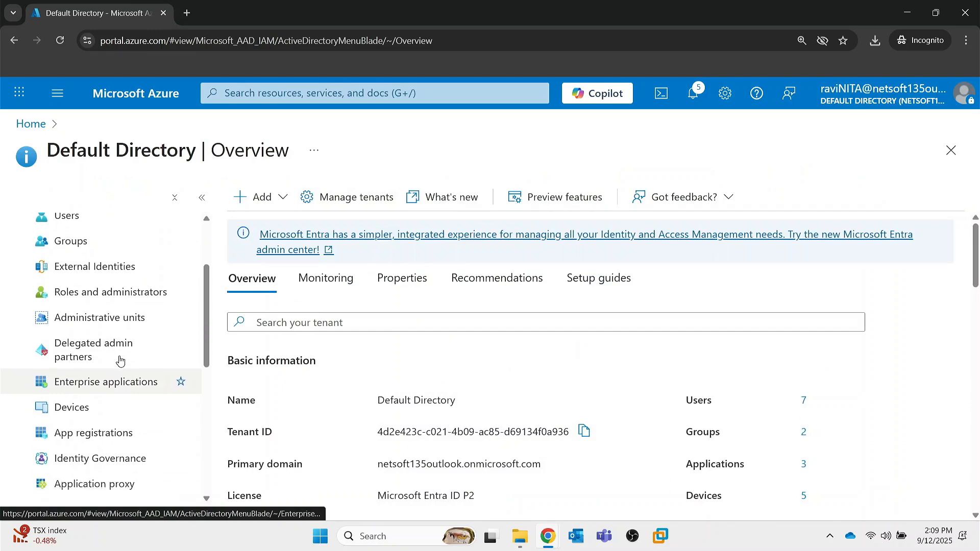
{"action": "scroll", "coordinate": [125, 363], "scroll_direction": "up", "scroll_amount": 5}
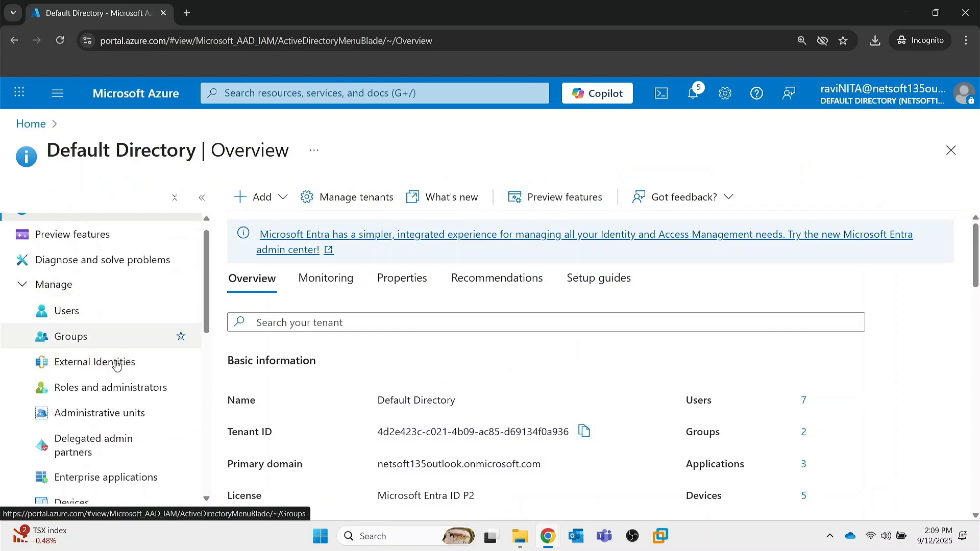
{"action": "left_click", "coordinate": [116, 362]}
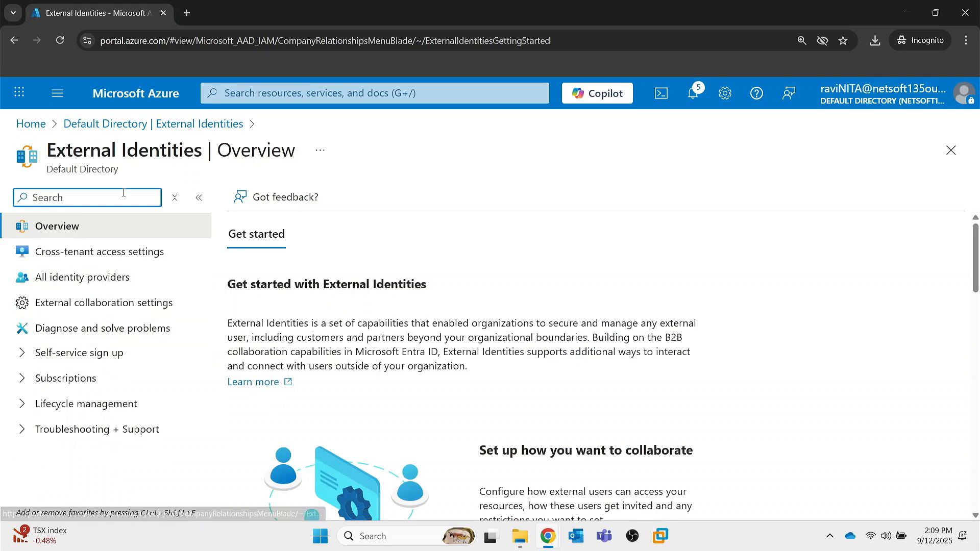
{"action": "key", "text": "alt+Left"}
Open the Conditional Access overview within the Default Directory's Security settings.
{"action": "scroll", "coordinate": [105, 323], "scroll_direction": "down", "scroll_amount": 7}
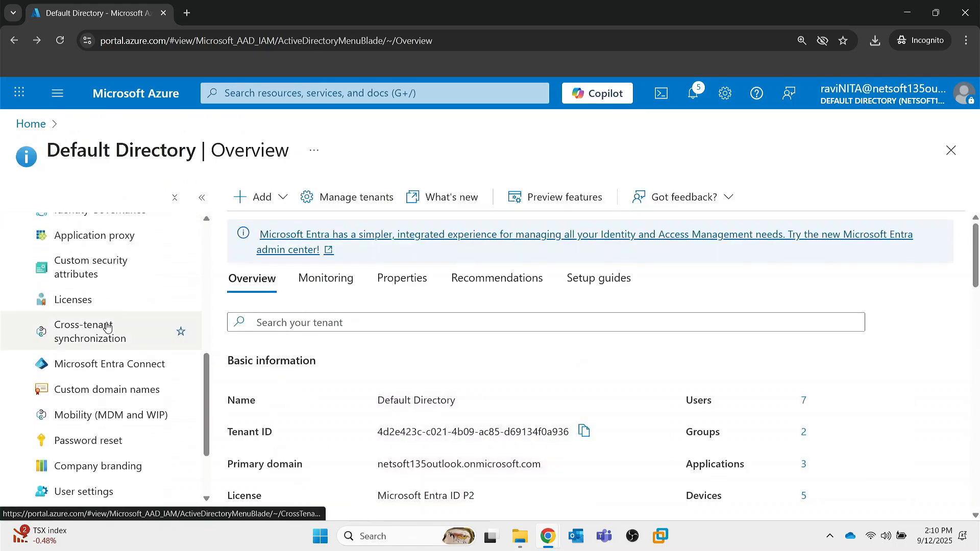
{"action": "scroll", "coordinate": [107, 327], "scroll_direction": "down", "scroll_amount": 3}
{"action": "left_click", "coordinate": [82, 459]}
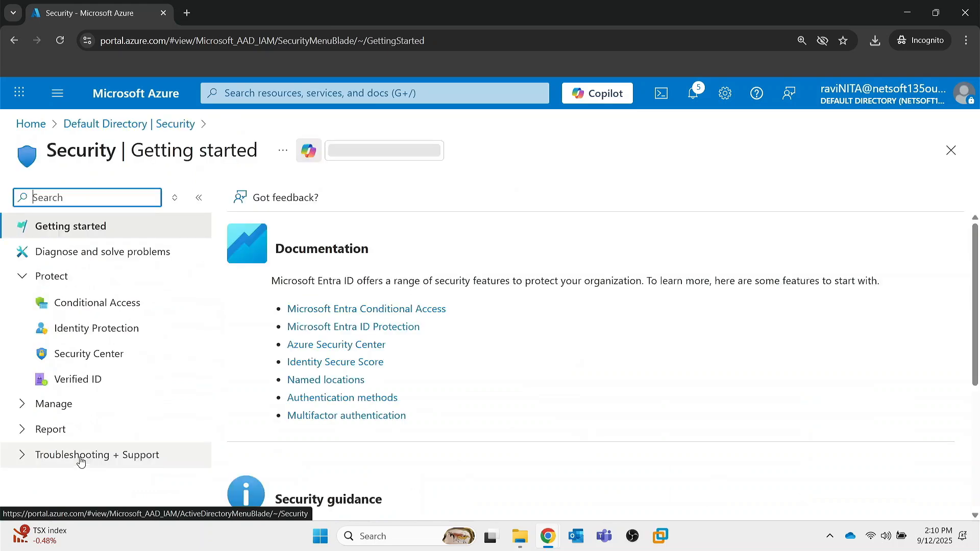
{"action": "left_click", "coordinate": [74, 312]}
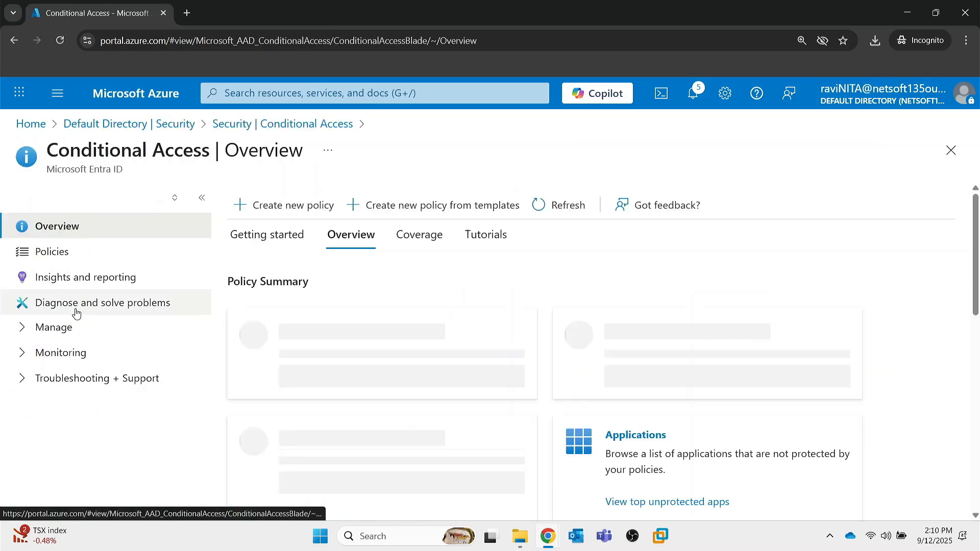
Start a new Conditional Access policy and name it DEMO.
{"action": "left_click", "coordinate": [286, 212]}
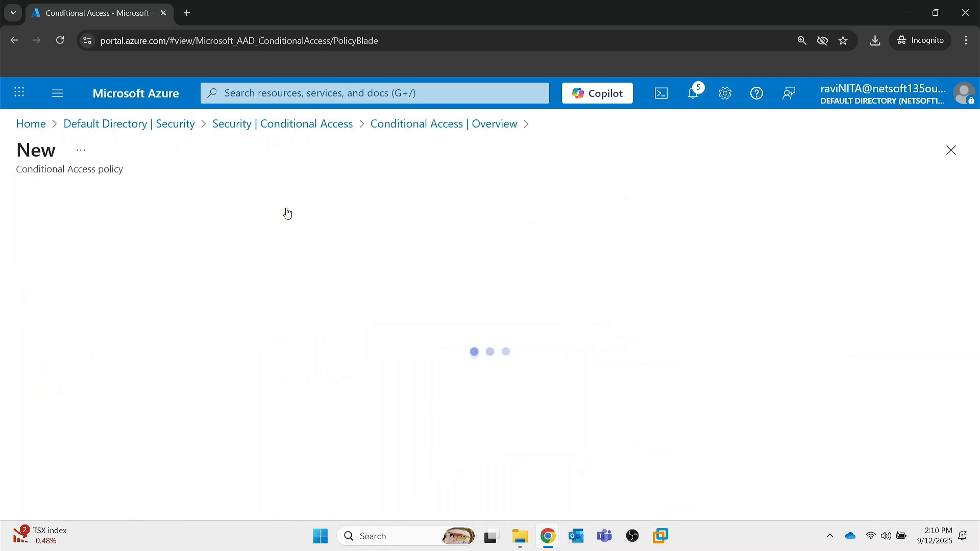
{"action": "left_click", "coordinate": [91, 291]}
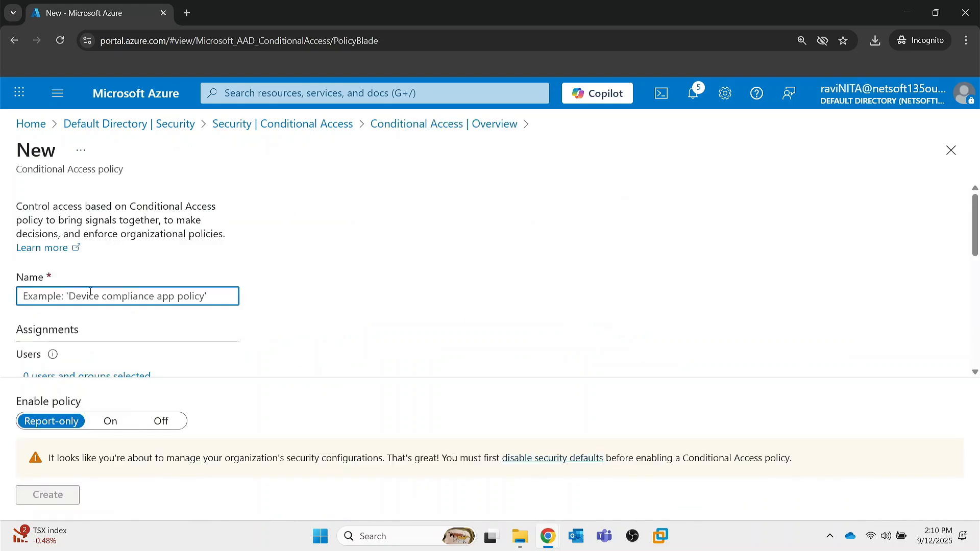
{"action": "type", "text": "DEMO"}
{"action": "scroll", "coordinate": [90, 292], "scroll_direction": "down", "scroll_amount": 2}
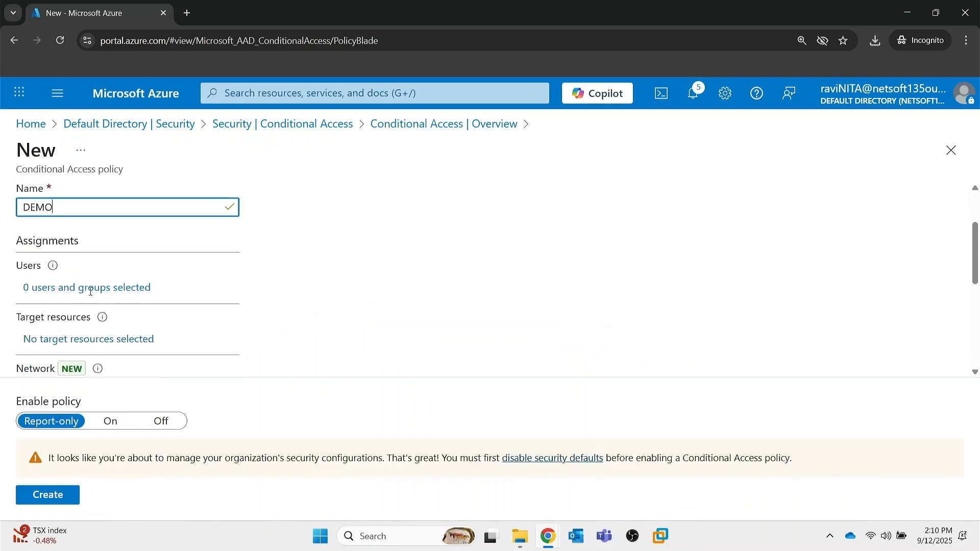
Set the policy's user assignment to include only selected users and groups.
{"action": "mouse_move", "coordinate": [51, 264]}
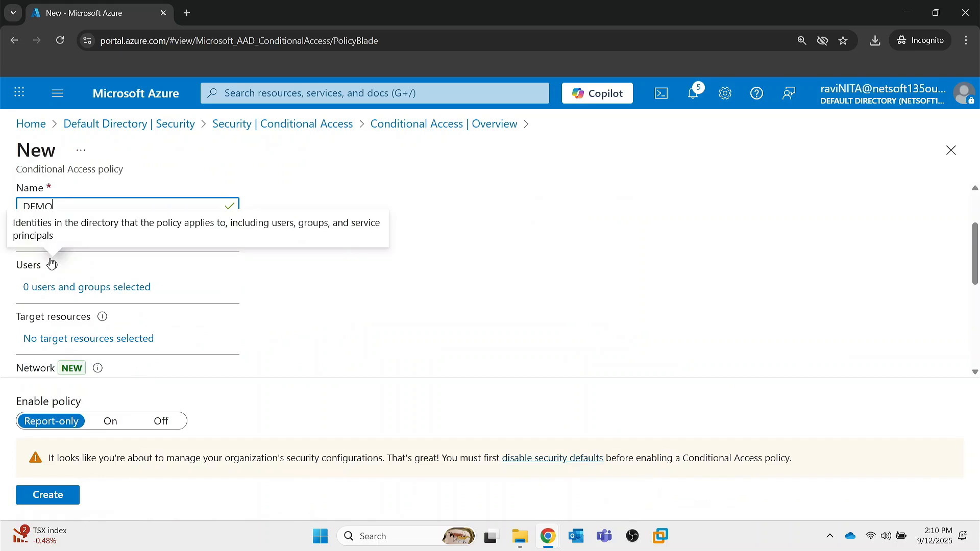
{"action": "left_click", "coordinate": [64, 288]}
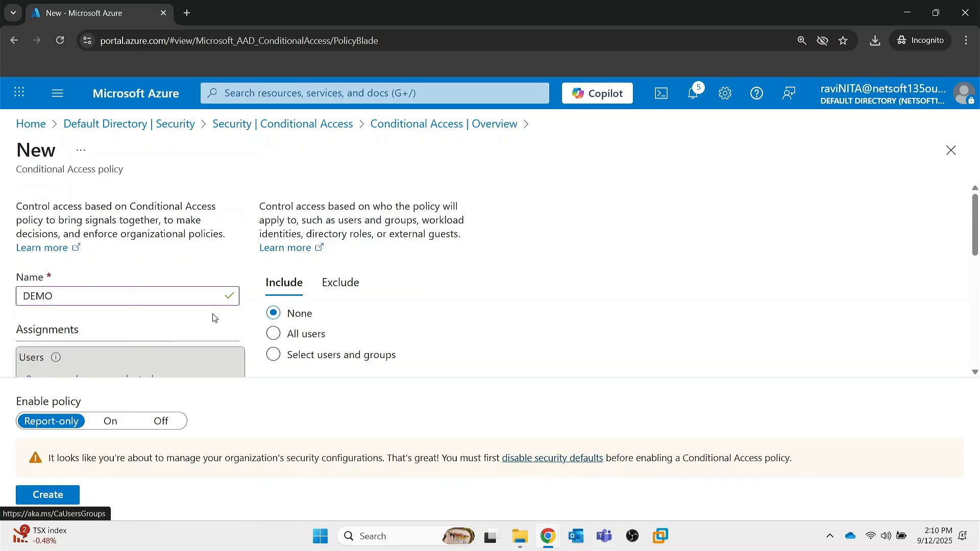
{"action": "scroll", "coordinate": [213, 317], "scroll_direction": "down", "scroll_amount": 2}
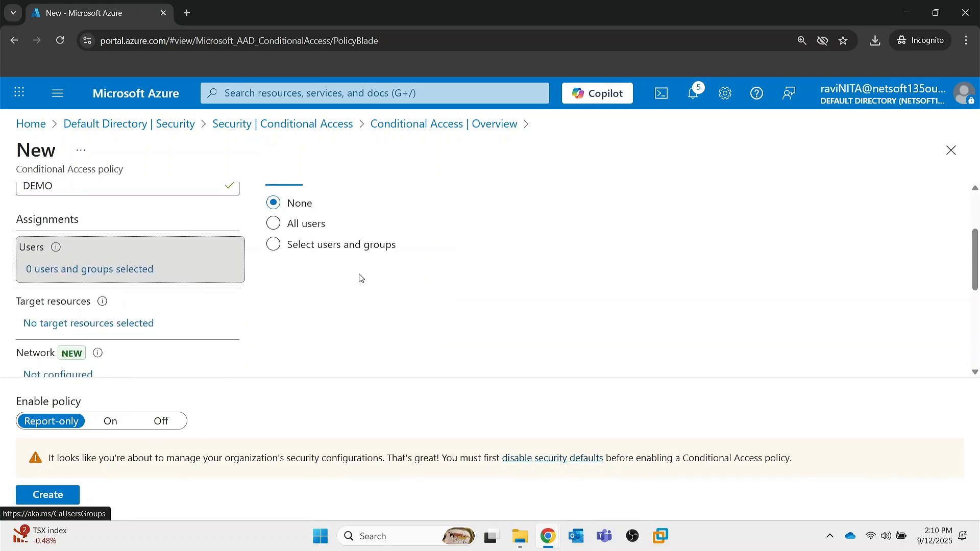
{"action": "scroll", "coordinate": [360, 277], "scroll_direction": "up", "scroll_amount": 1}
{"action": "left_click", "coordinate": [272, 253]}
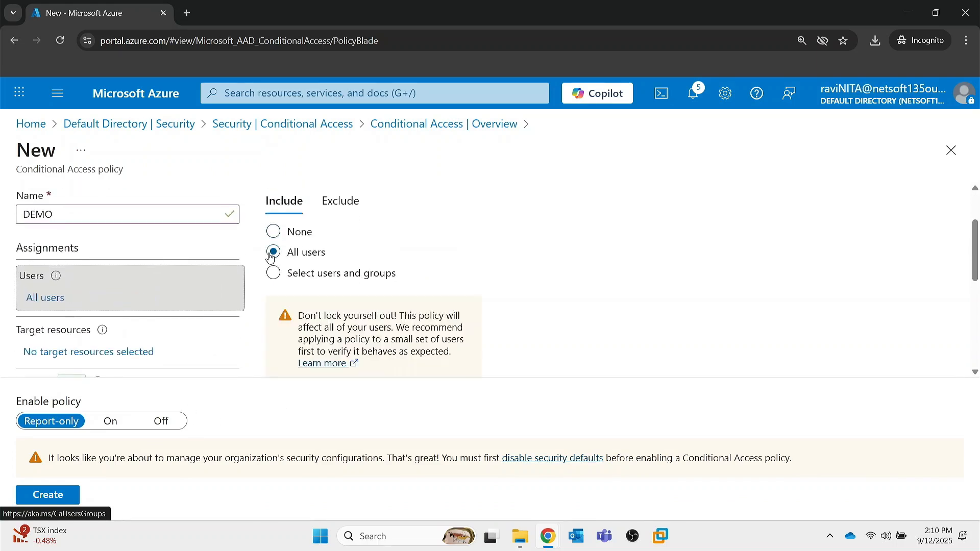
{"action": "left_click", "coordinate": [276, 277]}
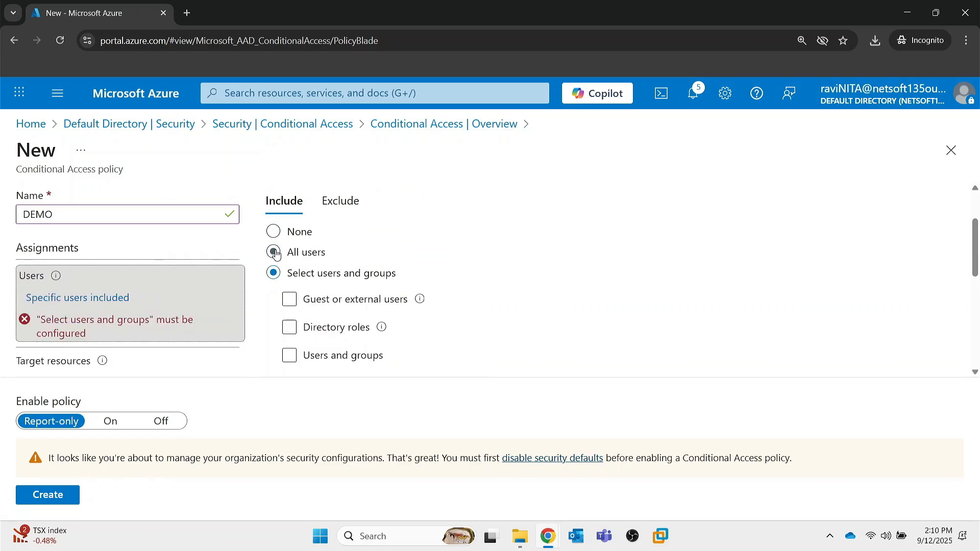
{"action": "left_click", "coordinate": [275, 254]}
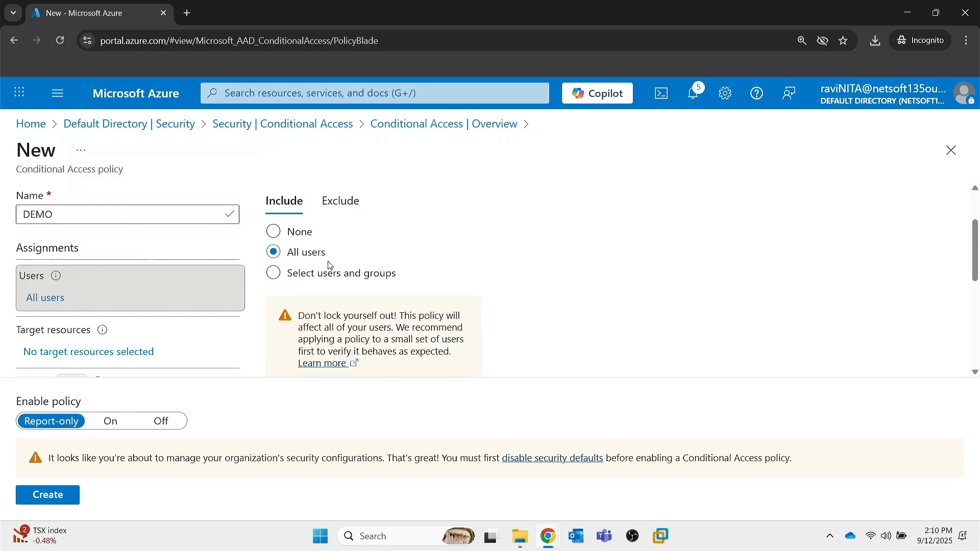
{"action": "left_click", "coordinate": [289, 274]}
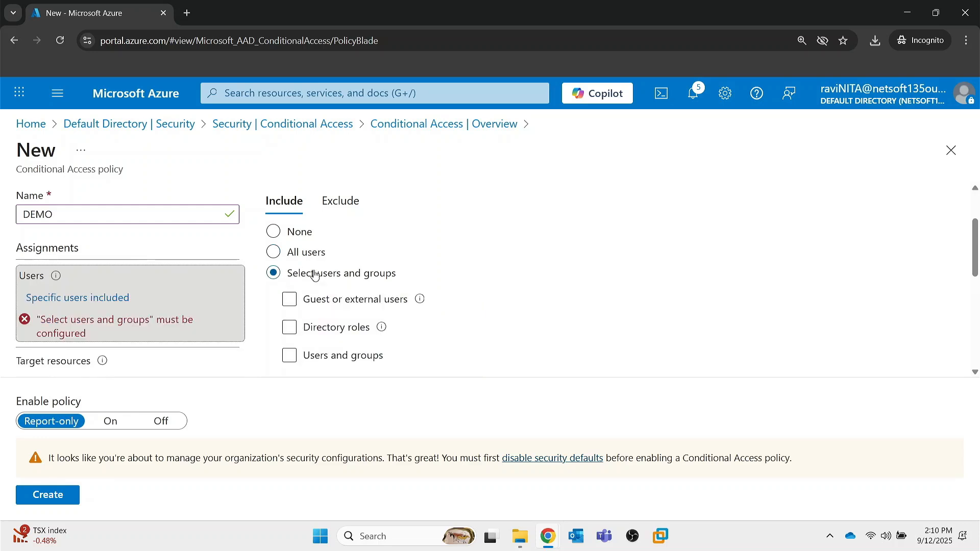
Enable the Users and groups option and add one user account, found by searching for the person's name.
{"action": "scroll", "coordinate": [326, 286], "scroll_direction": "down", "scroll_amount": 1}
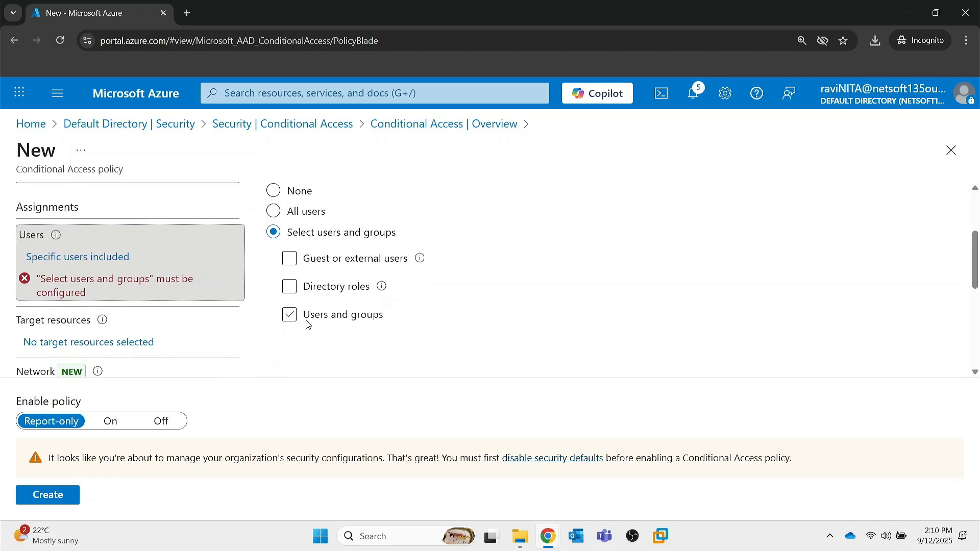
{"action": "left_click", "coordinate": [290, 320]}
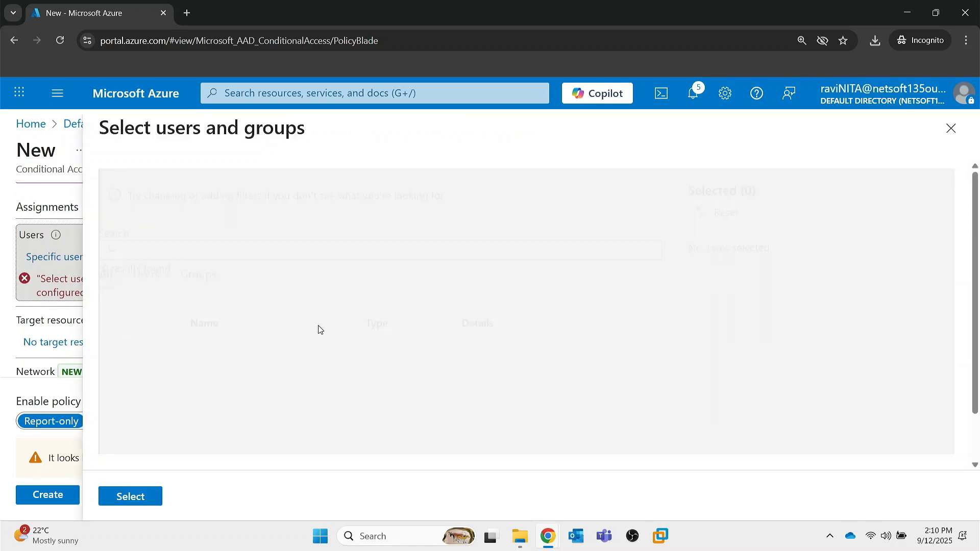
{"action": "left_click", "coordinate": [215, 251]}
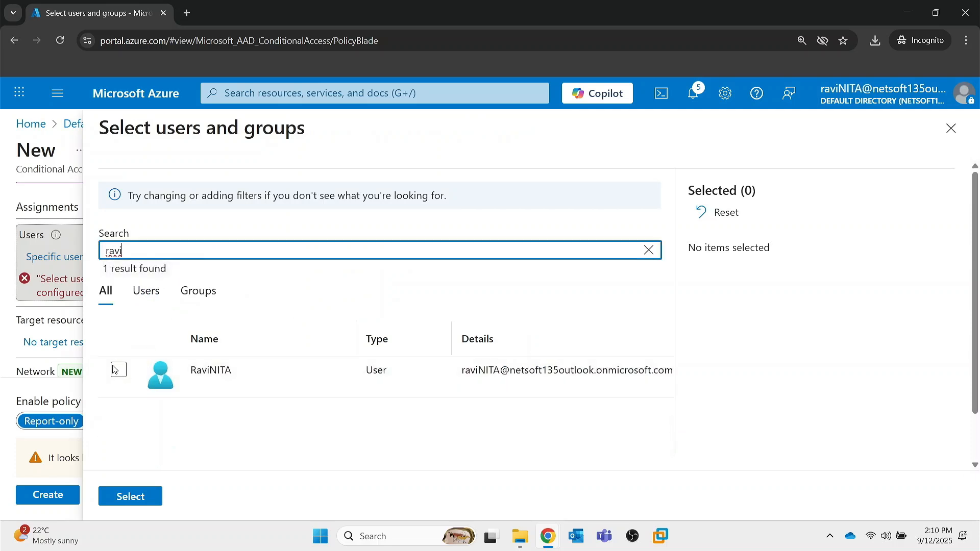
{"action": "left_click", "coordinate": [120, 372]}
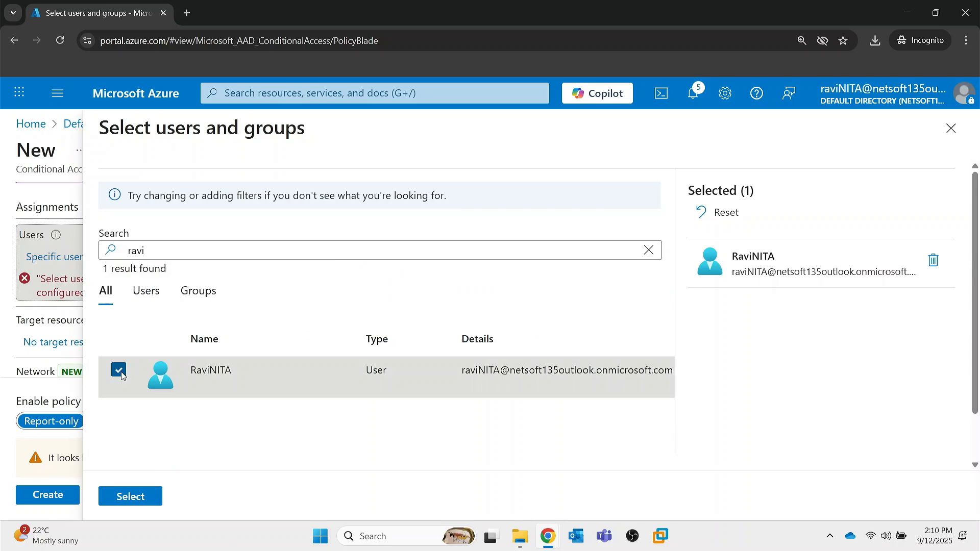
{"action": "left_click", "coordinate": [132, 496]}
Set the policy's target resources to include only specifically selected resources.
{"action": "scroll", "coordinate": [356, 327], "scroll_direction": "down", "scroll_amount": 5}
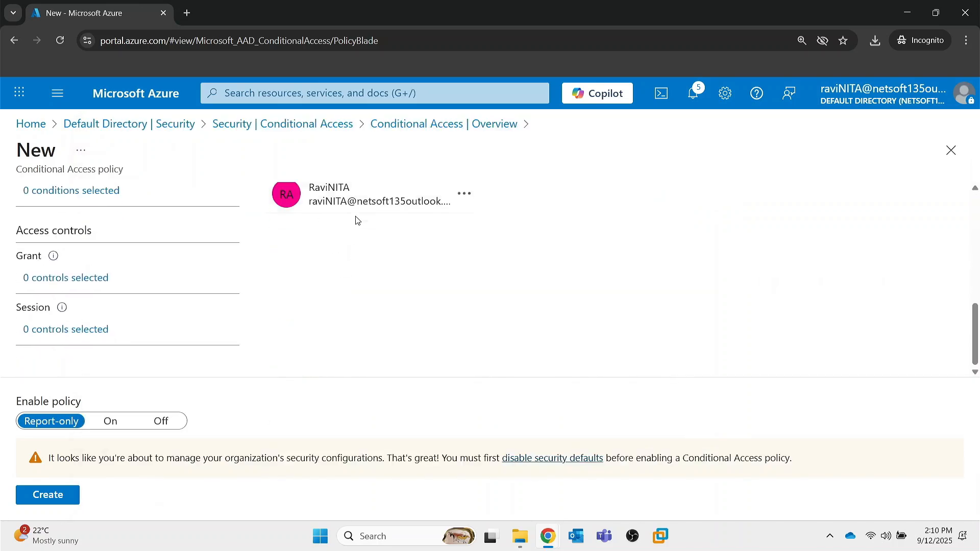
{"action": "scroll", "coordinate": [371, 234], "scroll_direction": "up", "scroll_amount": 1}
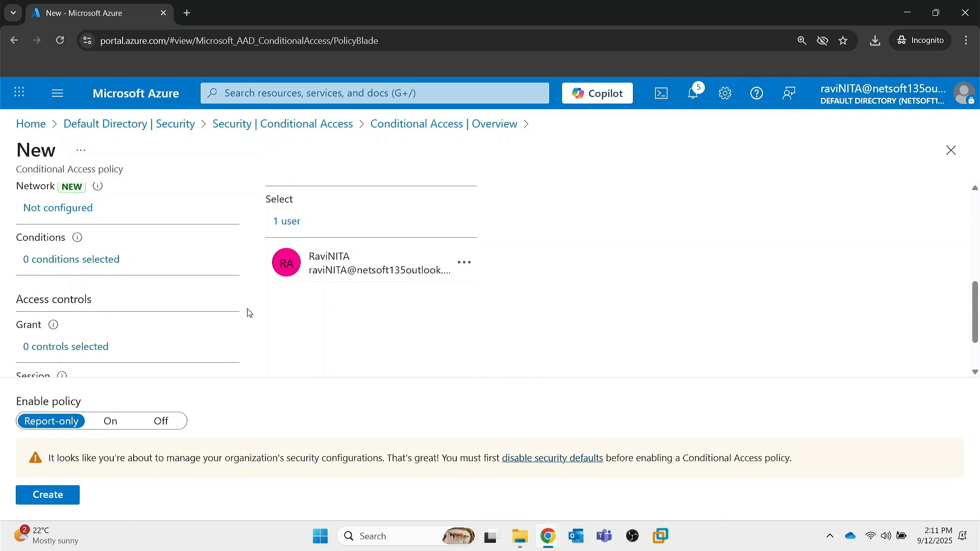
{"action": "scroll", "coordinate": [137, 296], "scroll_direction": "up", "scroll_amount": 1}
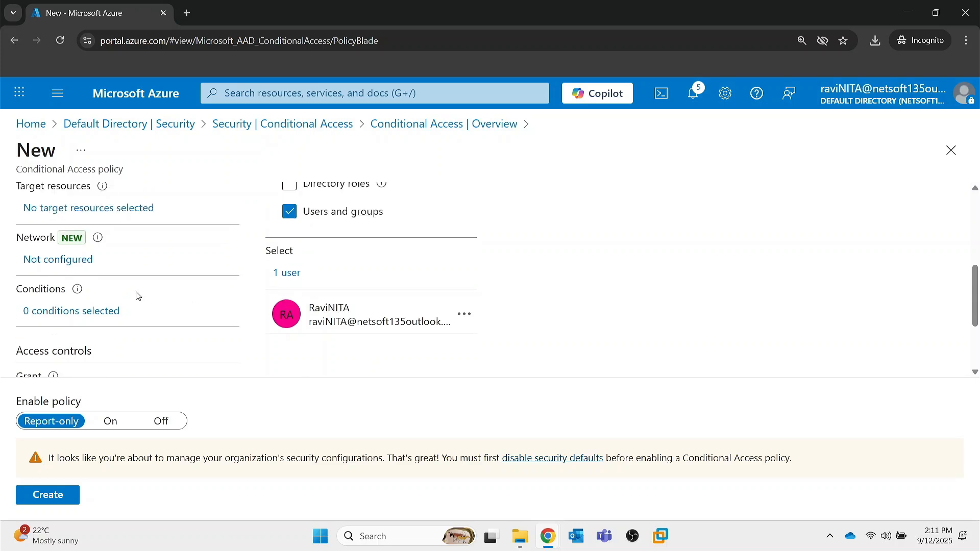
{"action": "scroll", "coordinate": [92, 300], "scroll_direction": "up", "scroll_amount": 2}
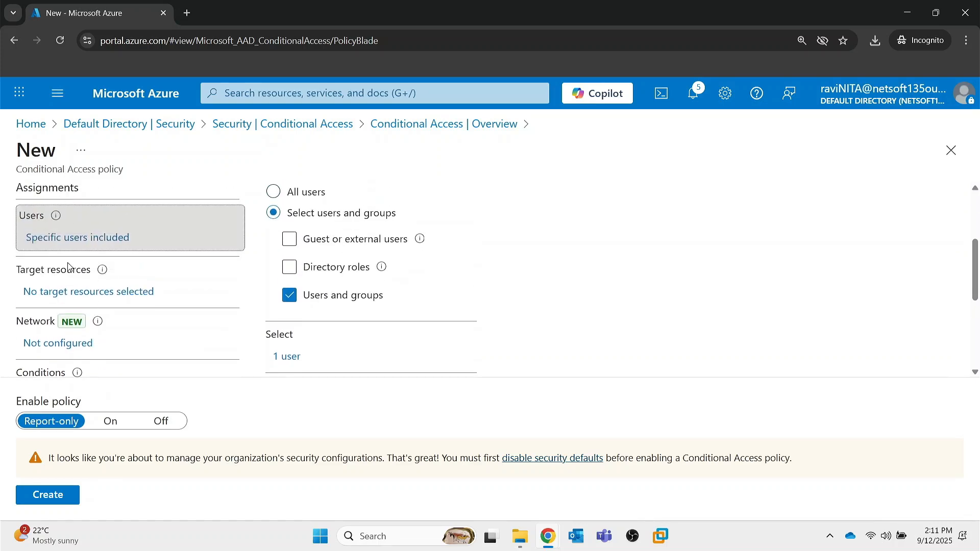
{"action": "left_click", "coordinate": [76, 301]}
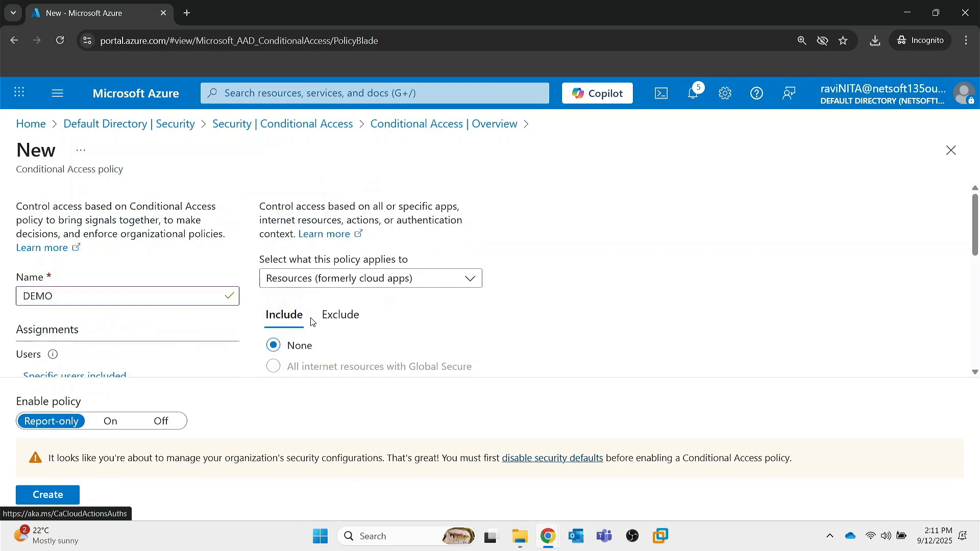
{"action": "scroll", "coordinate": [312, 321], "scroll_direction": "down", "scroll_amount": 1}
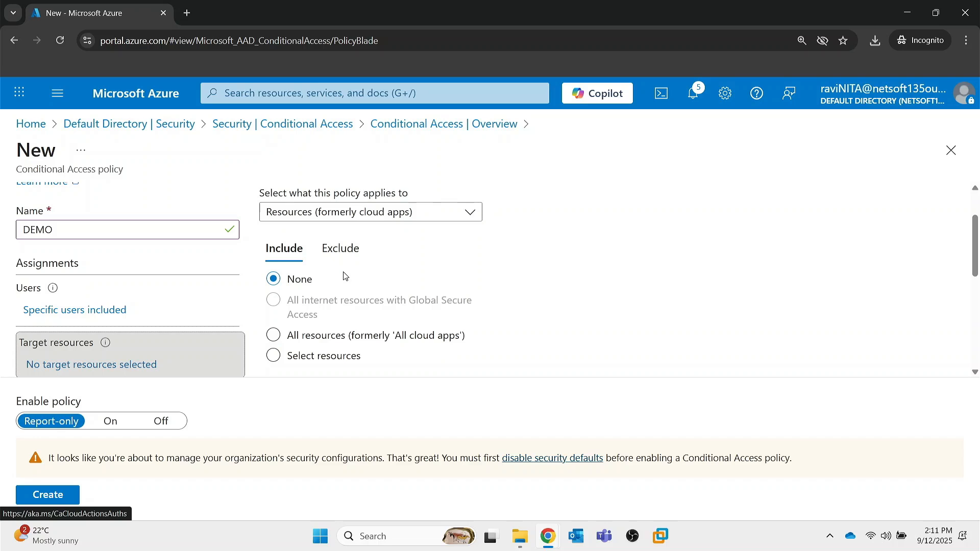
{"action": "scroll", "coordinate": [334, 306], "scroll_direction": "down", "scroll_amount": 1}
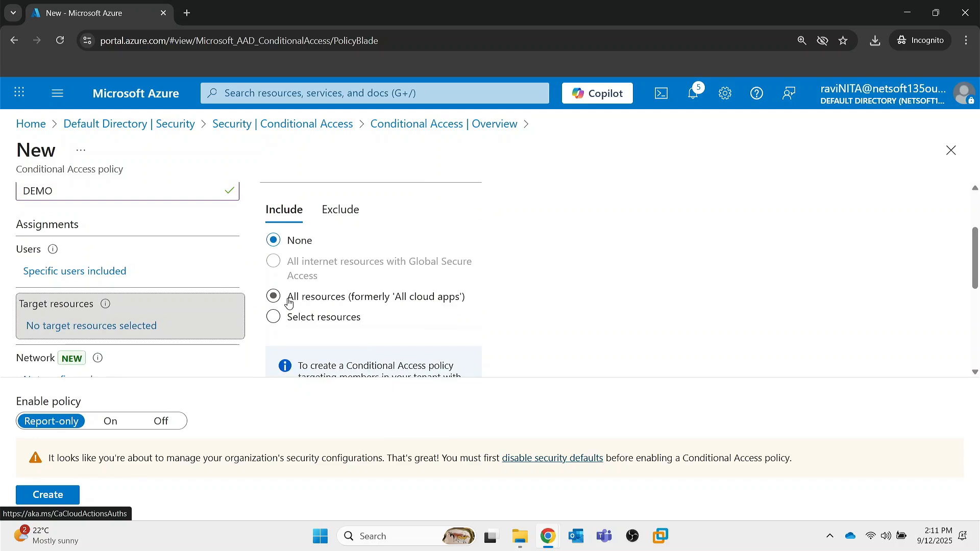
{"action": "scroll", "coordinate": [311, 300], "scroll_direction": "down", "scroll_amount": 1}
{"action": "left_click", "coordinate": [278, 250]}
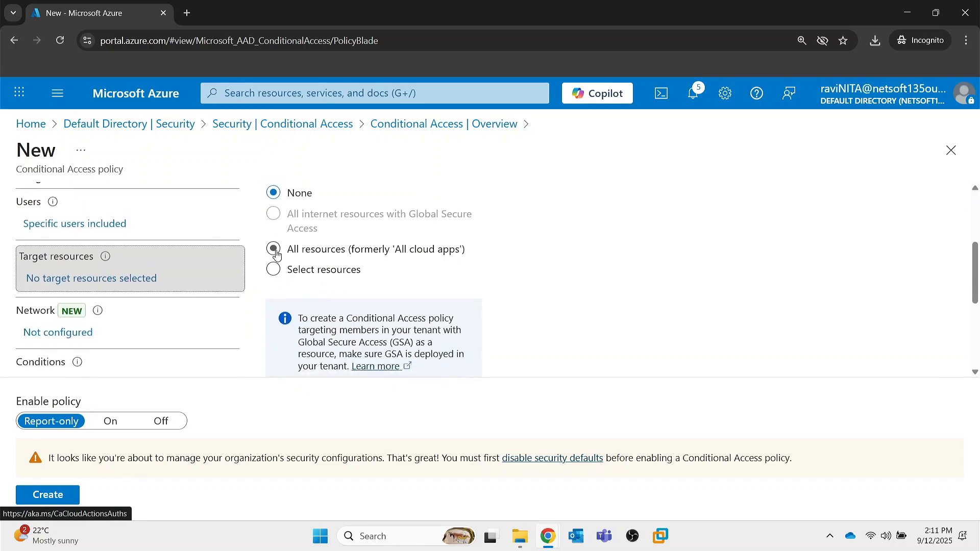
{"action": "scroll", "coordinate": [321, 266], "scroll_direction": "down", "scroll_amount": 1}
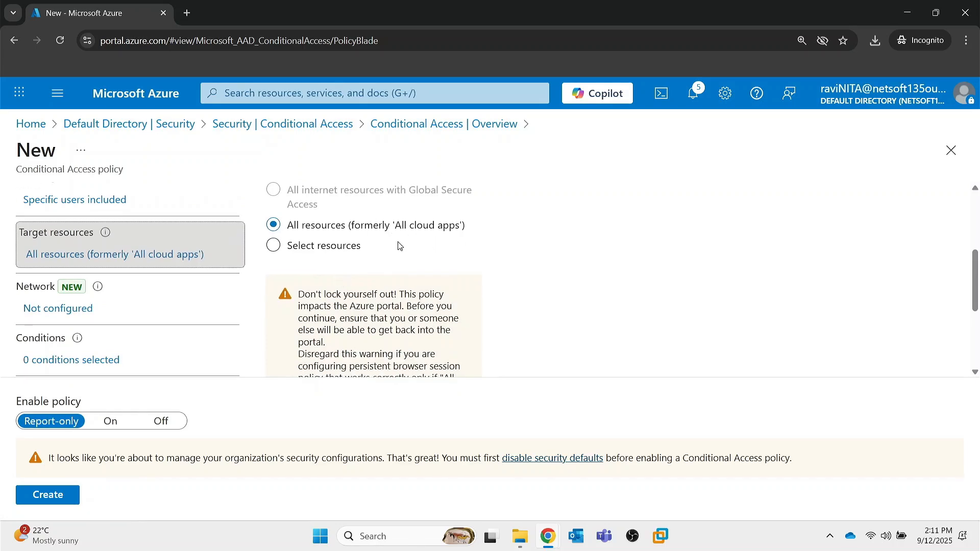
{"action": "left_click", "coordinate": [274, 245]}
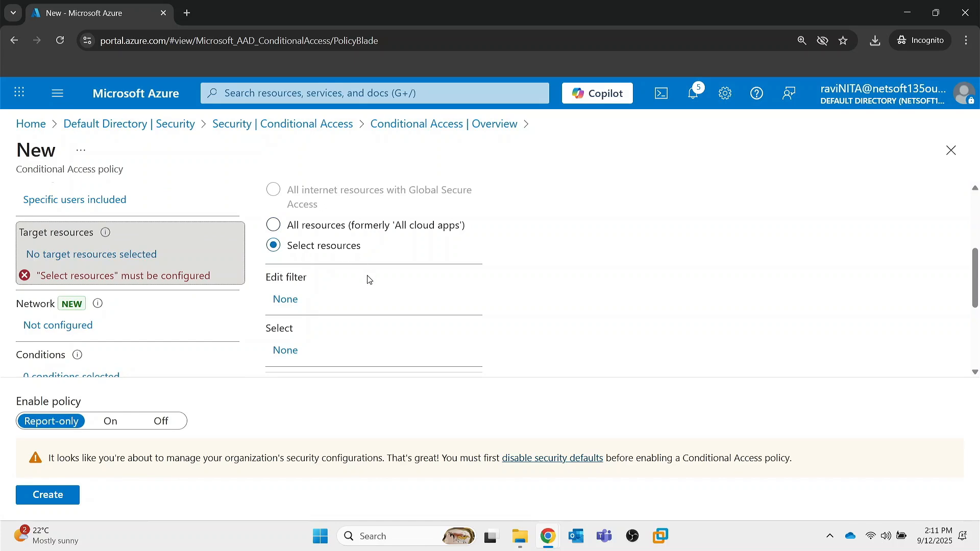
Choose Office 365 as the resource the policy targets.
{"action": "scroll", "coordinate": [369, 279], "scroll_direction": "down", "scroll_amount": 3}
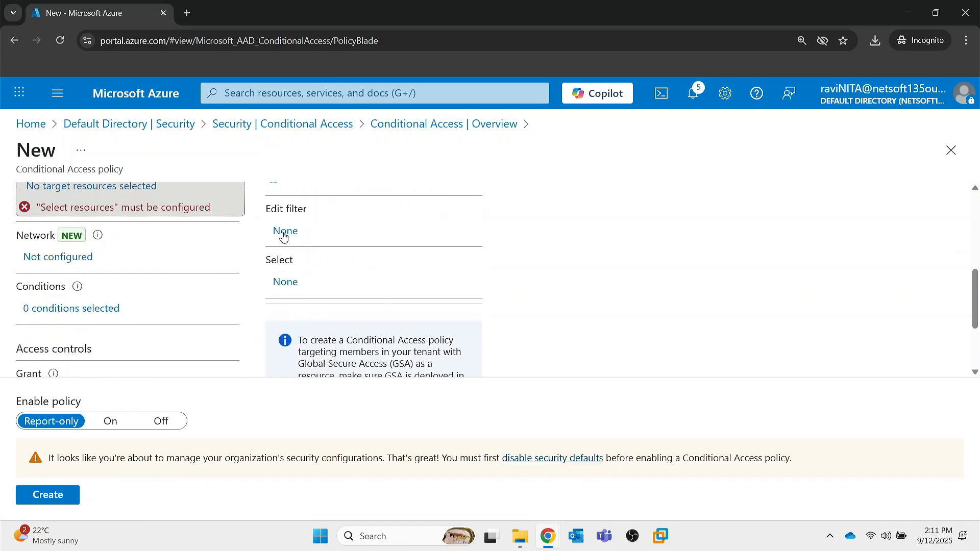
{"action": "left_click", "coordinate": [283, 284]}
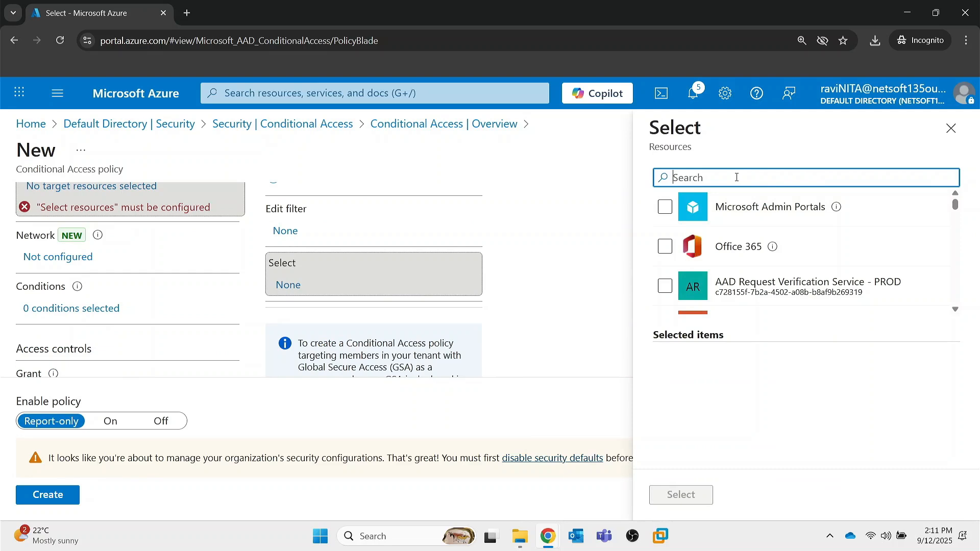
{"action": "left_click", "coordinate": [728, 250]}
{"action": "left_click", "coordinate": [686, 248]}
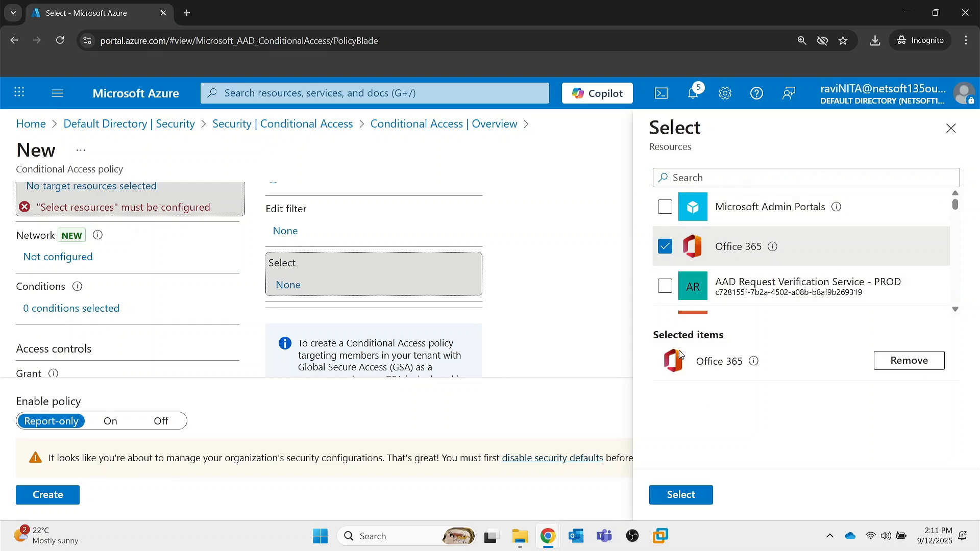
{"action": "left_click", "coordinate": [689, 485]}
{"action": "scroll", "coordinate": [548, 346], "scroll_direction": "down", "scroll_amount": 2}
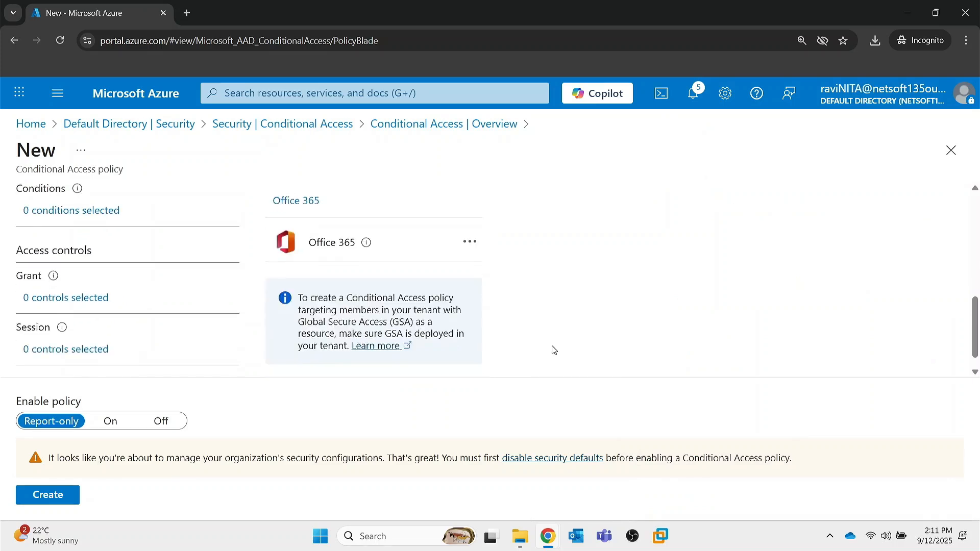
{"action": "scroll", "coordinate": [209, 269], "scroll_direction": "up", "scroll_amount": 1}
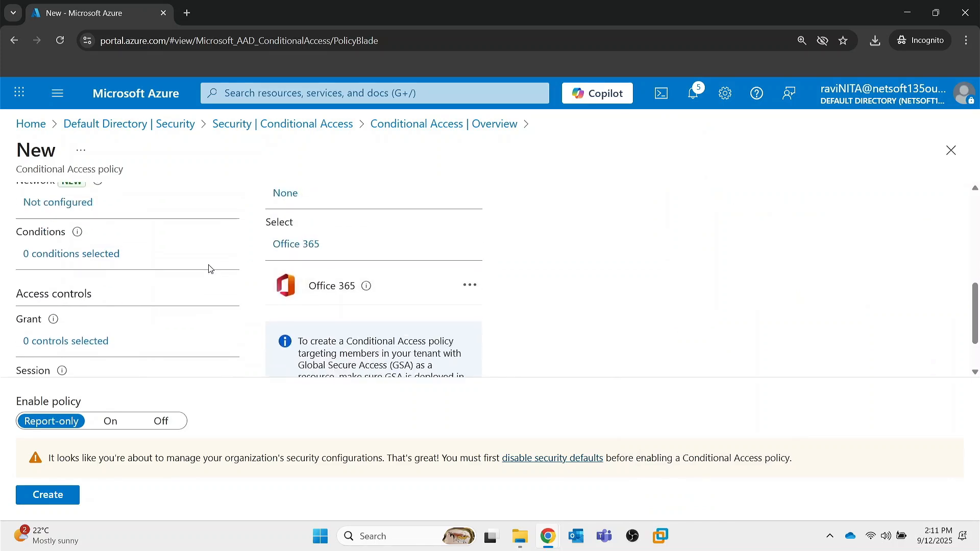
{"action": "scroll", "coordinate": [150, 291], "scroll_direction": "up", "scroll_amount": 2}
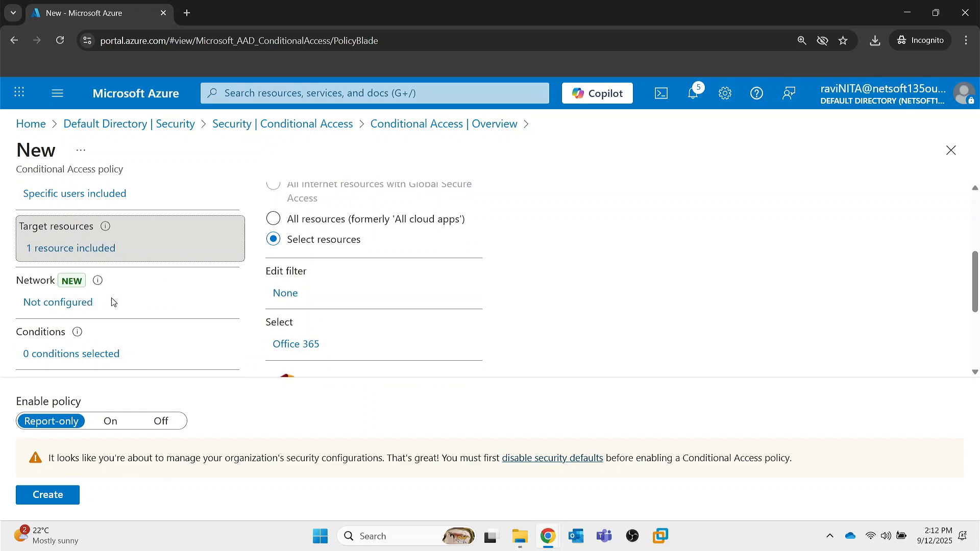
Open the policy's Network assignment and review its include options and the notes on compliant network locations.
{"action": "left_click", "coordinate": [82, 302]}
{"action": "scroll", "coordinate": [331, 319], "scroll_direction": "down", "scroll_amount": 1}
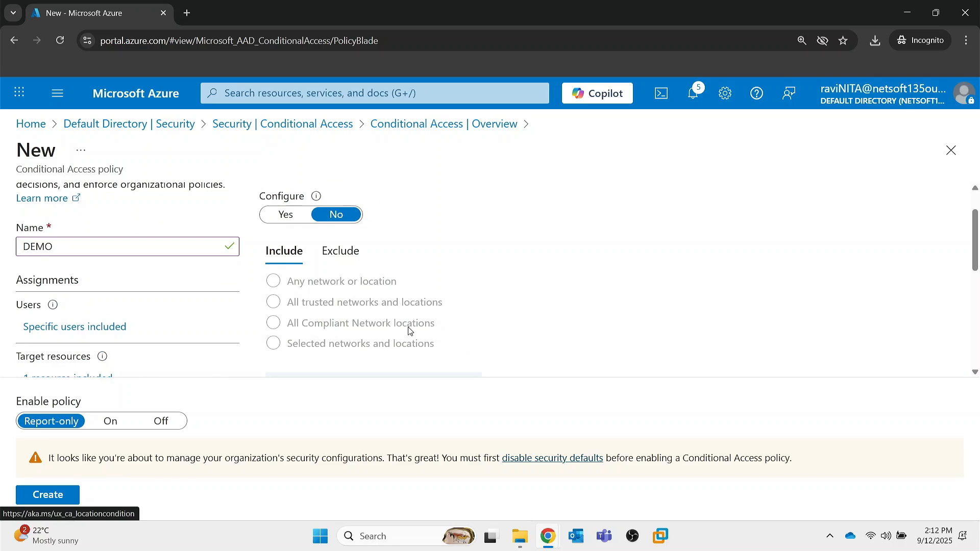
{"action": "scroll", "coordinate": [312, 350], "scroll_direction": "down", "scroll_amount": 1}
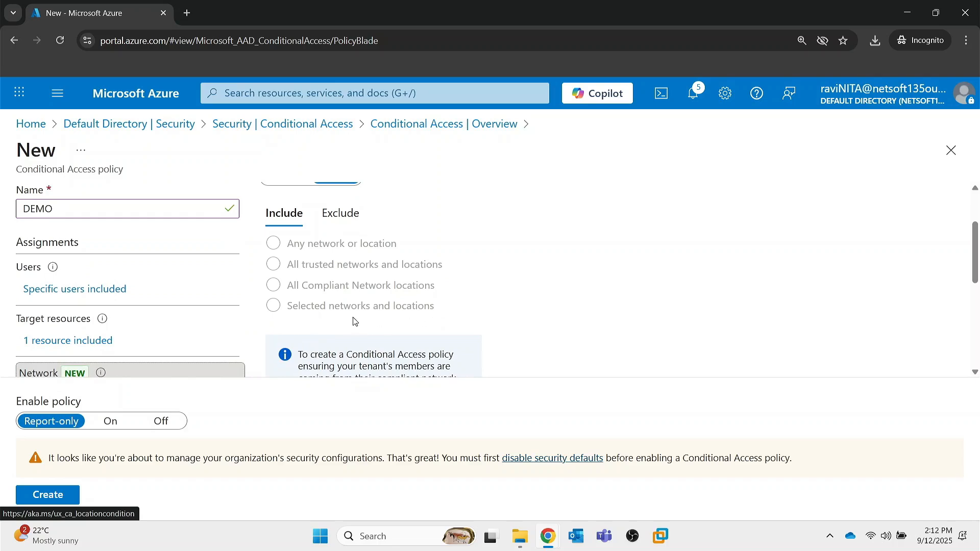
{"action": "scroll", "coordinate": [355, 320], "scroll_direction": "down", "scroll_amount": 2}
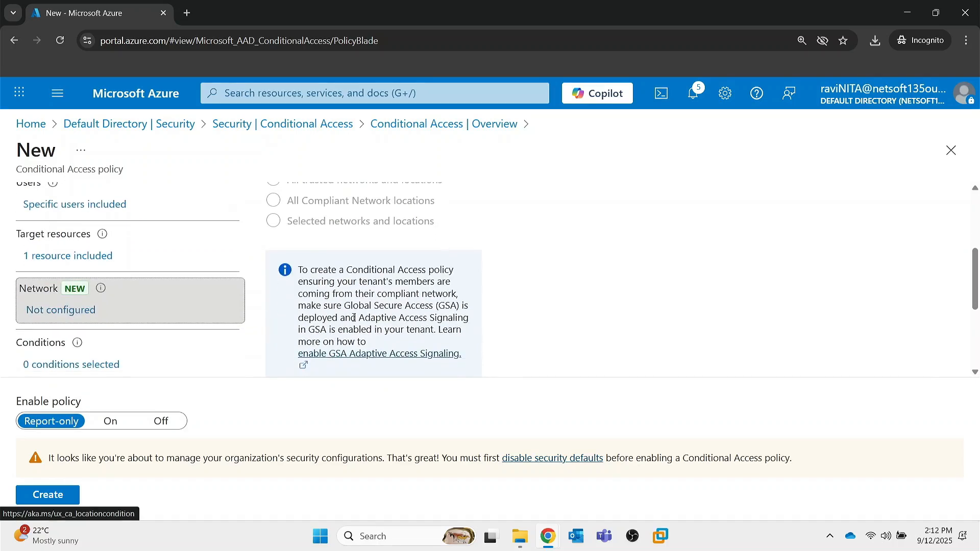
{"action": "scroll", "coordinate": [355, 321], "scroll_direction": "up", "scroll_amount": 2}
{"action": "scroll", "coordinate": [72, 279], "scroll_direction": "up", "scroll_amount": 2}
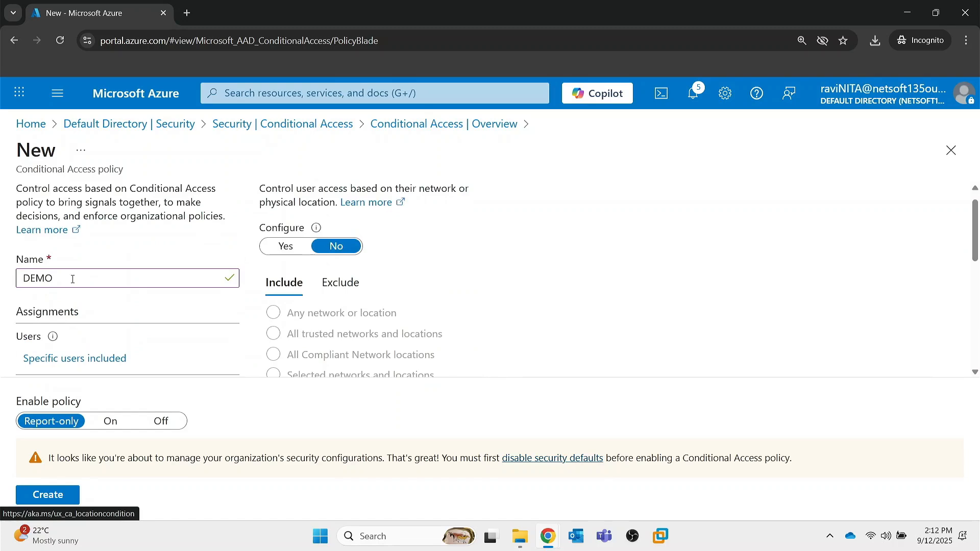
Open the policy's Conditions and examine the user risk levels and the sign-in risk and insider risk conditions.
{"action": "scroll", "coordinate": [72, 279], "scroll_direction": "down", "scroll_amount": 6}
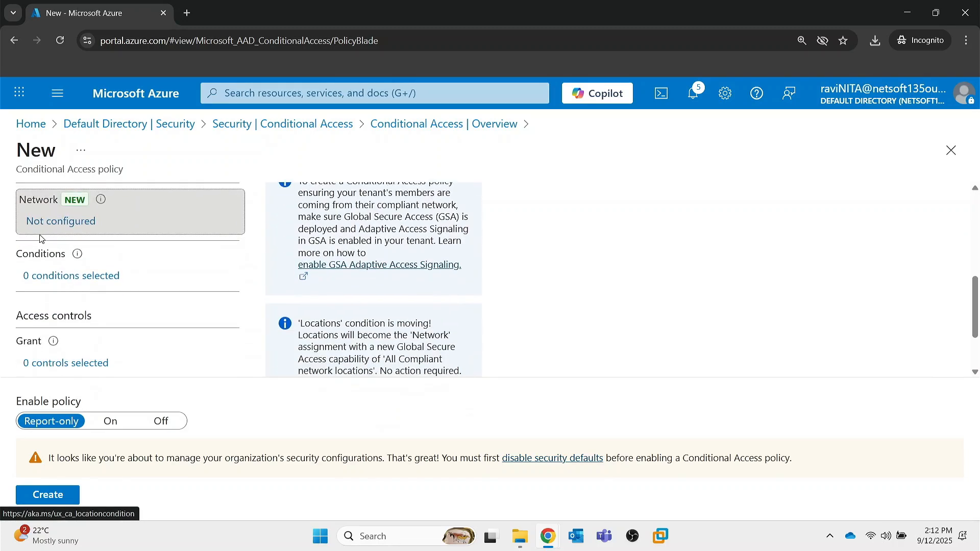
{"action": "left_click", "coordinate": [58, 279]}
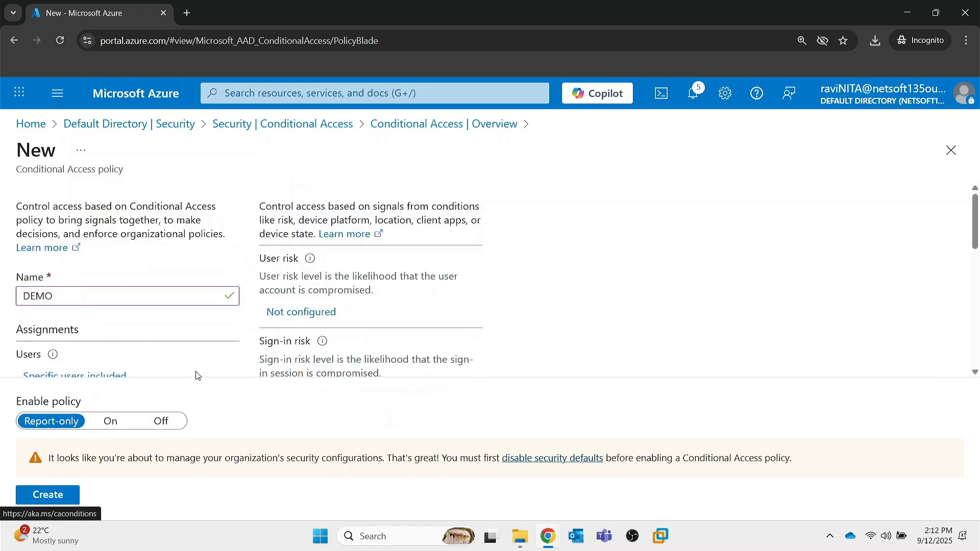
{"action": "scroll", "coordinate": [333, 342], "scroll_direction": "down", "scroll_amount": 1}
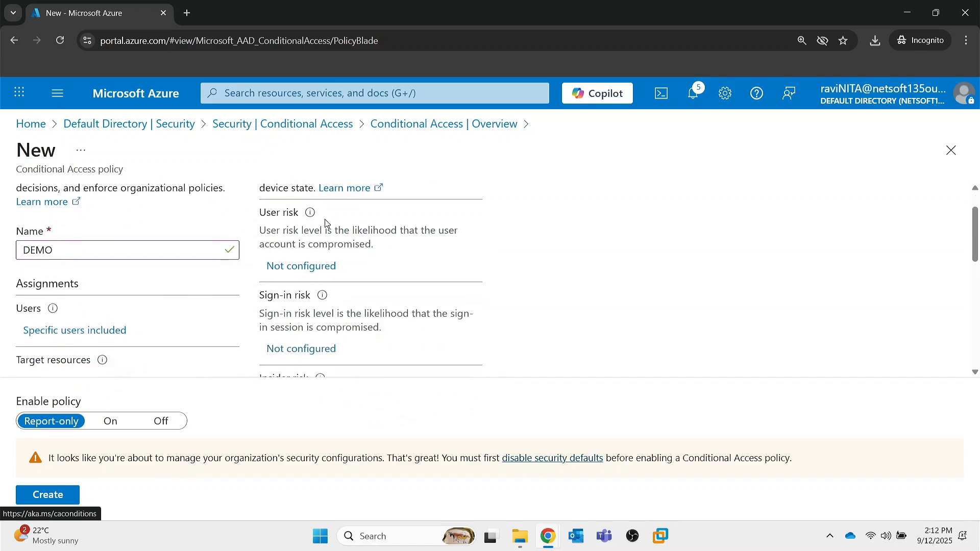
{"action": "scroll", "coordinate": [347, 280], "scroll_direction": "up", "scroll_amount": 1}
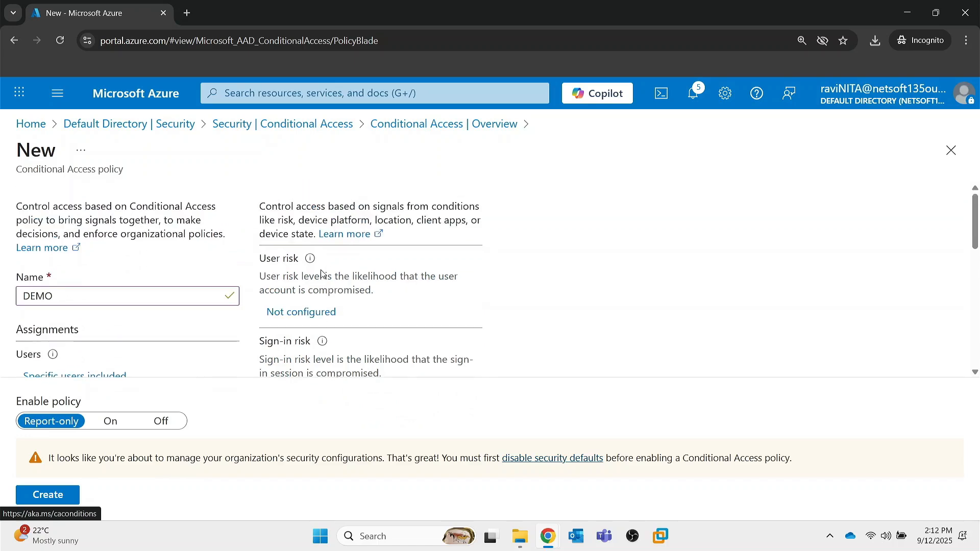
{"action": "left_click", "coordinate": [317, 312]}
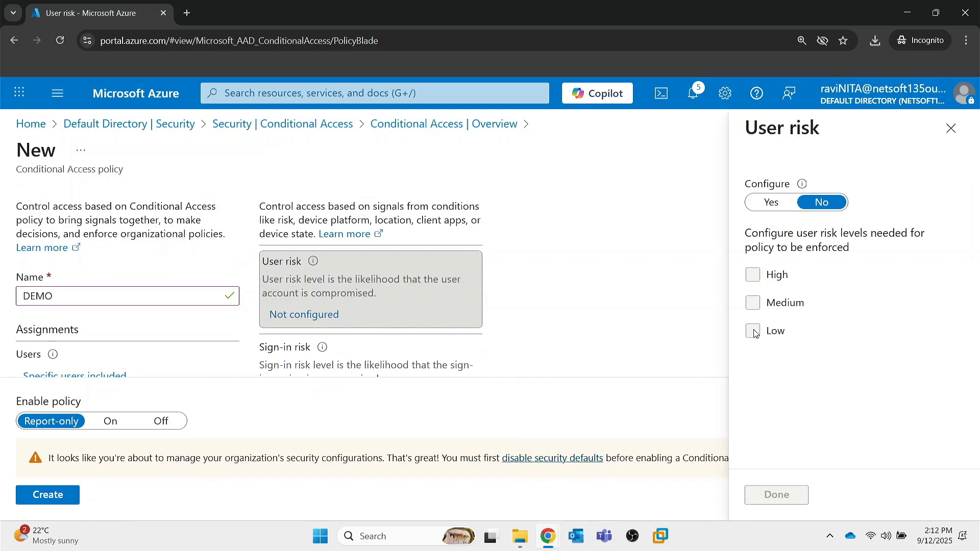
{"action": "left_click", "coordinate": [951, 128]}
{"action": "scroll", "coordinate": [610, 286], "scroll_direction": "down", "scroll_amount": 2}
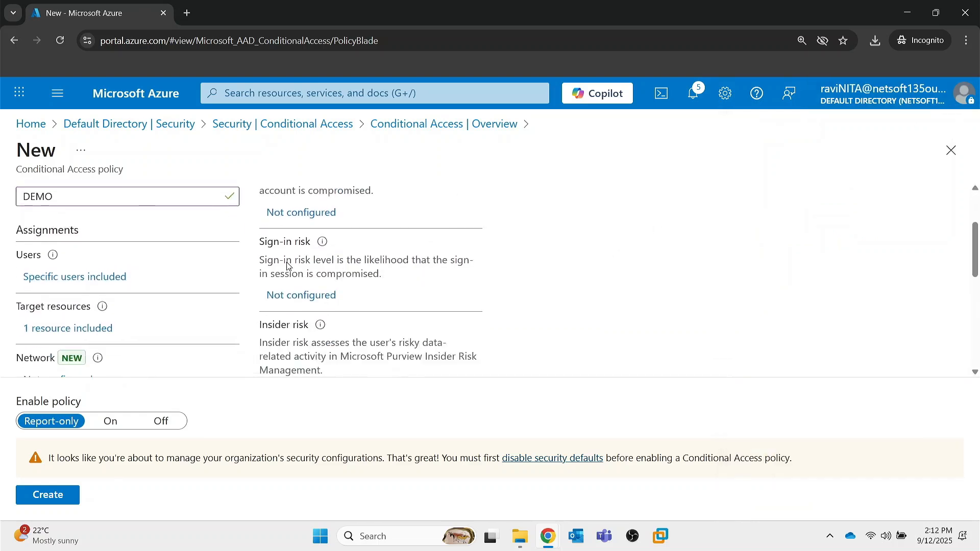
{"action": "scroll", "coordinate": [286, 261], "scroll_direction": "down", "scroll_amount": 2}
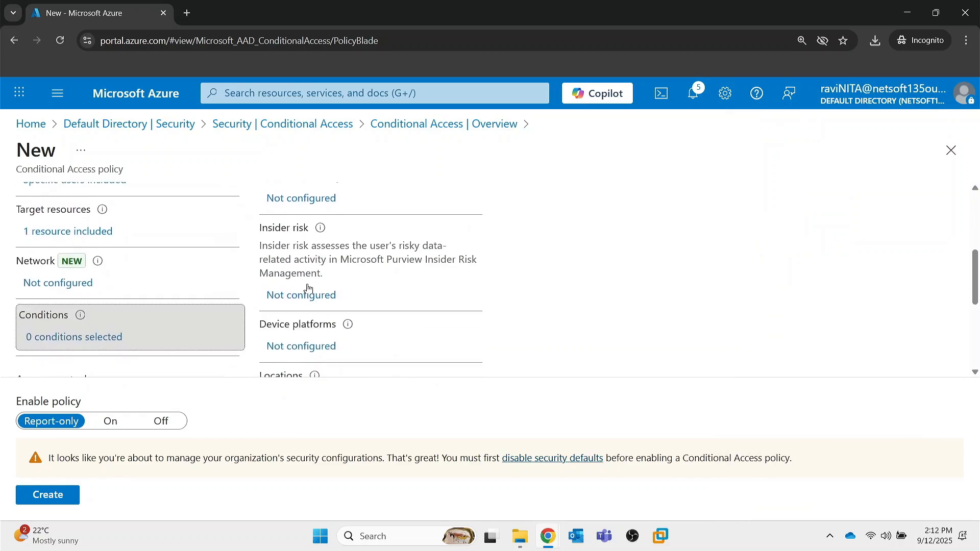
{"action": "scroll", "coordinate": [314, 250], "scroll_direction": "up", "scroll_amount": 2}
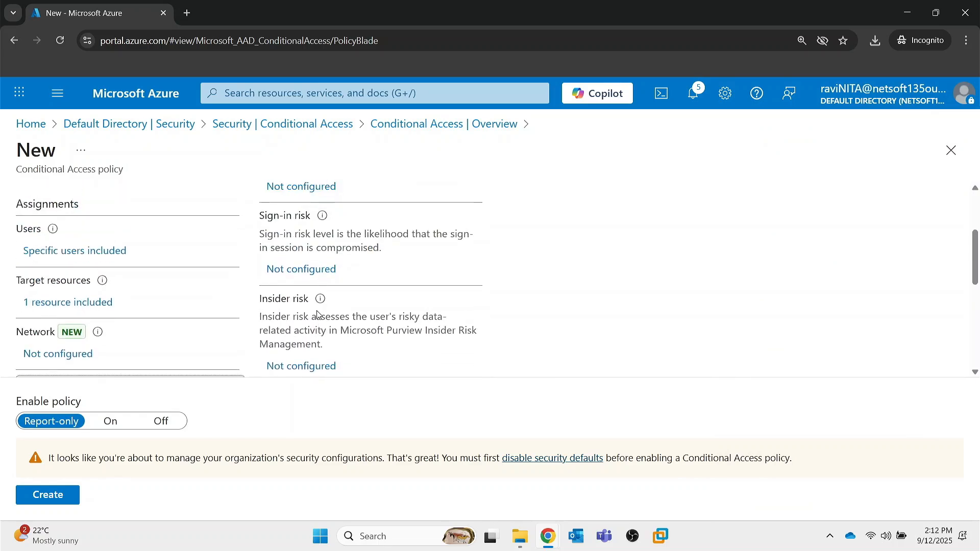
{"action": "scroll", "coordinate": [317, 314], "scroll_direction": "down", "scroll_amount": 3}
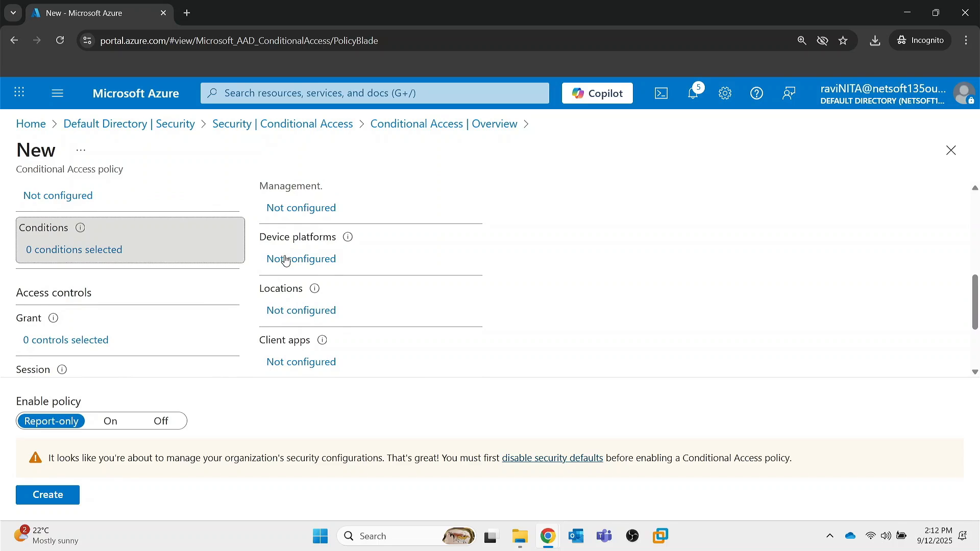
Configure the Device platforms condition to include only the selected platform Windows.
{"action": "left_click", "coordinate": [285, 260]}
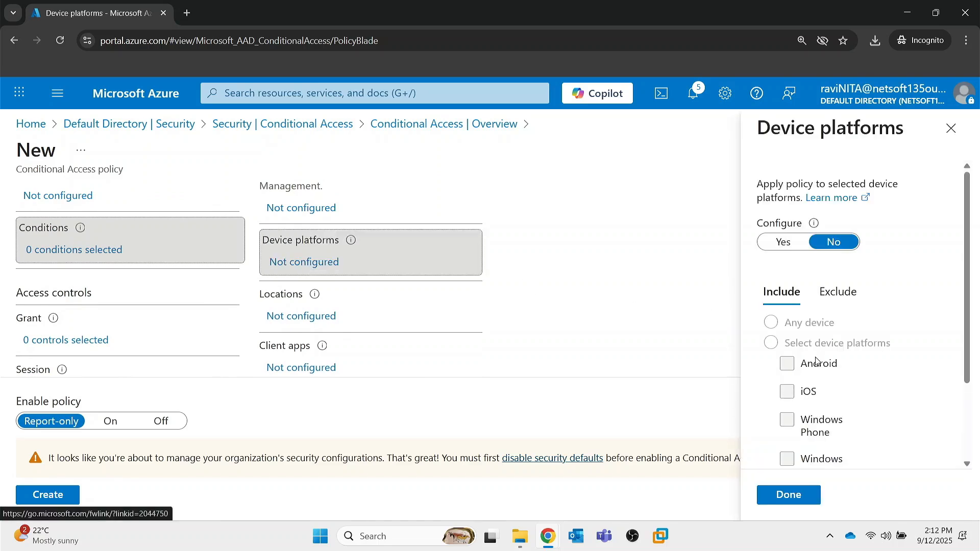
{"action": "scroll", "coordinate": [815, 361], "scroll_direction": "down", "scroll_amount": 2}
{"action": "scroll", "coordinate": [804, 322], "scroll_direction": "up", "scroll_amount": 2}
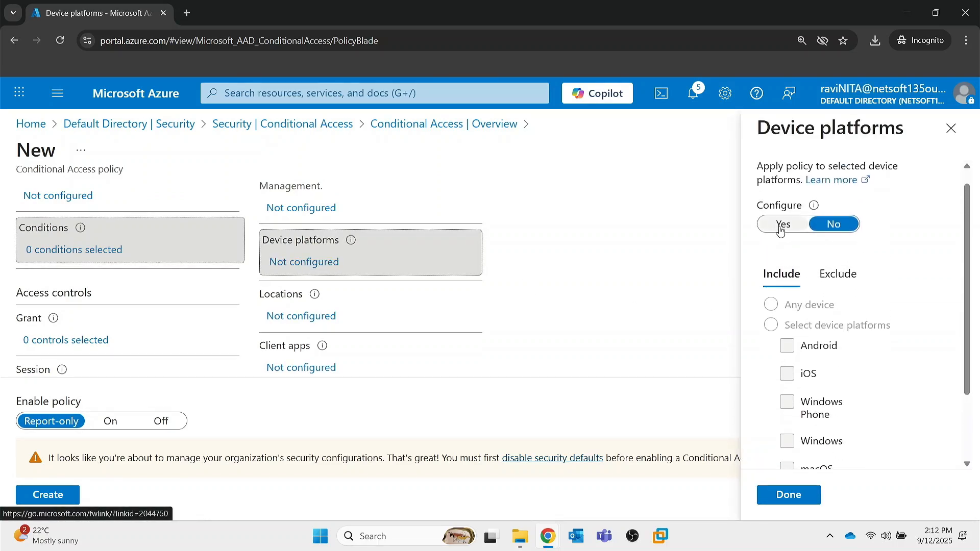
{"action": "left_click", "coordinate": [780, 226]}
{"action": "scroll", "coordinate": [775, 250], "scroll_direction": "down", "scroll_amount": 1}
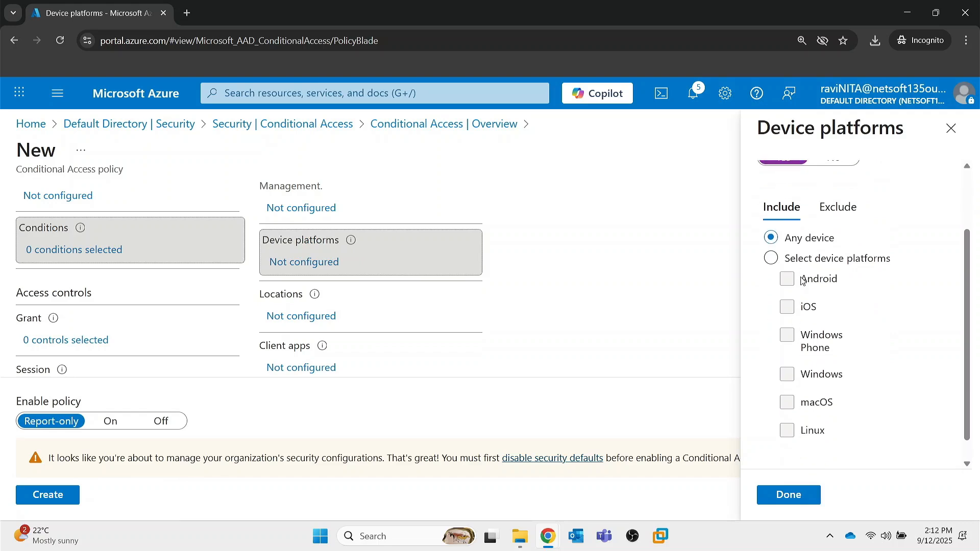
{"action": "left_click", "coordinate": [769, 258]}
{"action": "left_click", "coordinate": [788, 376]}
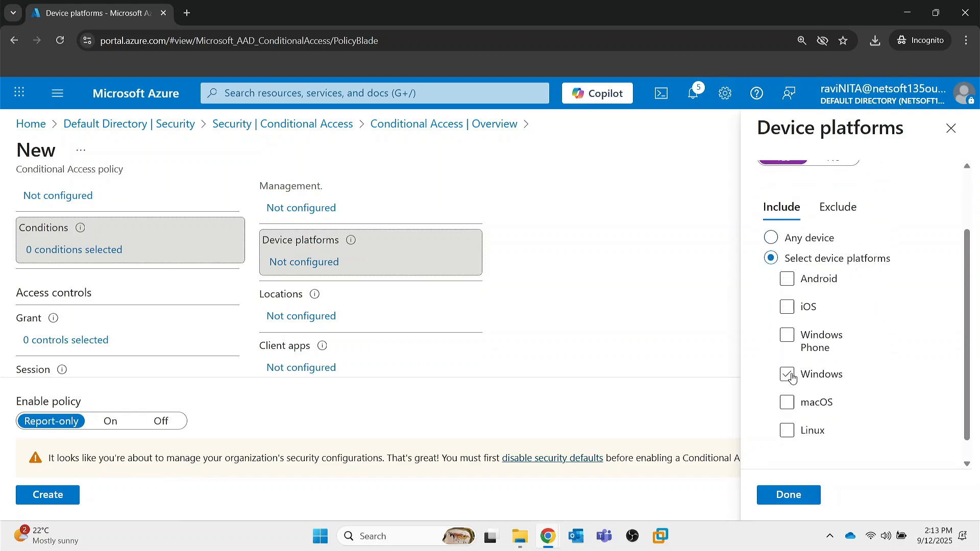
{"action": "scroll", "coordinate": [761, 360], "scroll_direction": "down", "scroll_amount": 1}
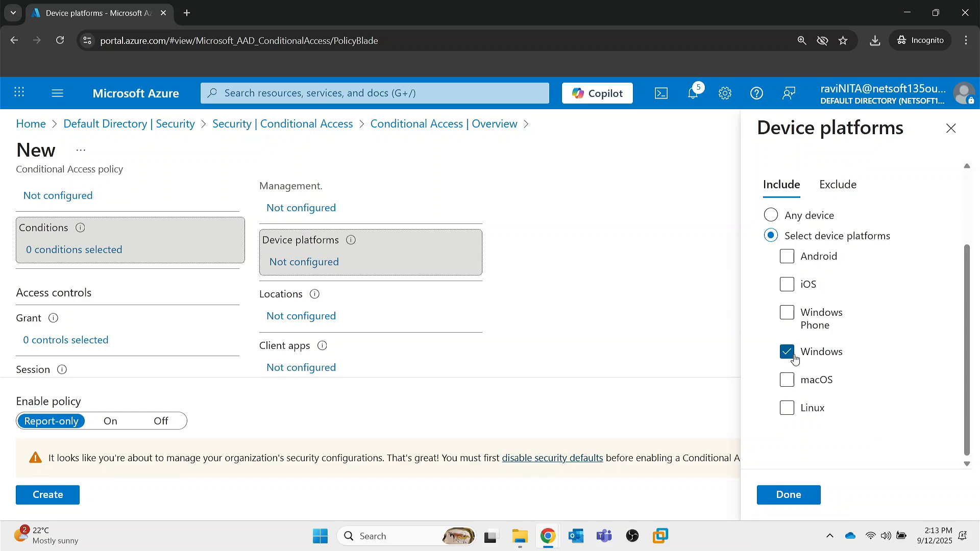
{"action": "scroll", "coordinate": [794, 359], "scroll_direction": "up", "scroll_amount": 5}
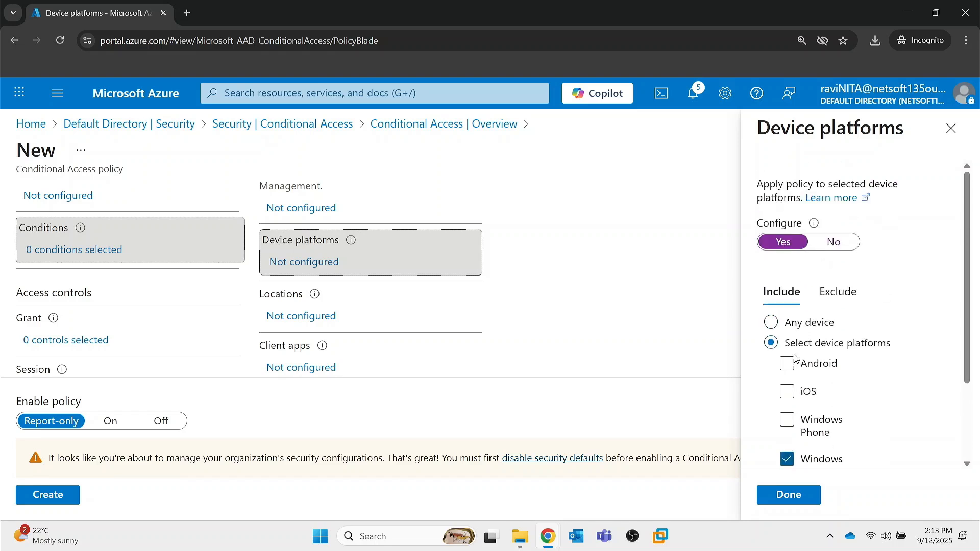
{"action": "scroll", "coordinate": [817, 368], "scroll_direction": "down", "scroll_amount": 4}
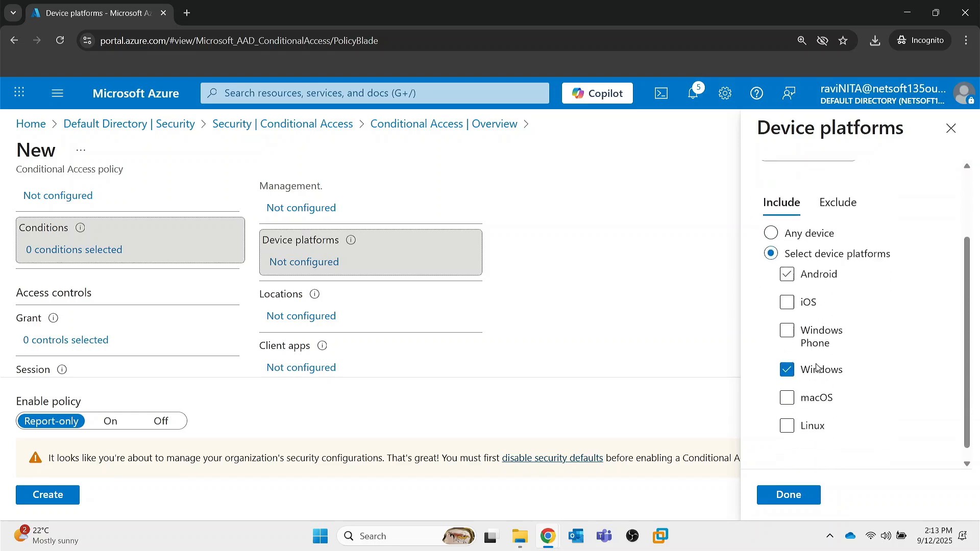
{"action": "left_click", "coordinate": [793, 495]}
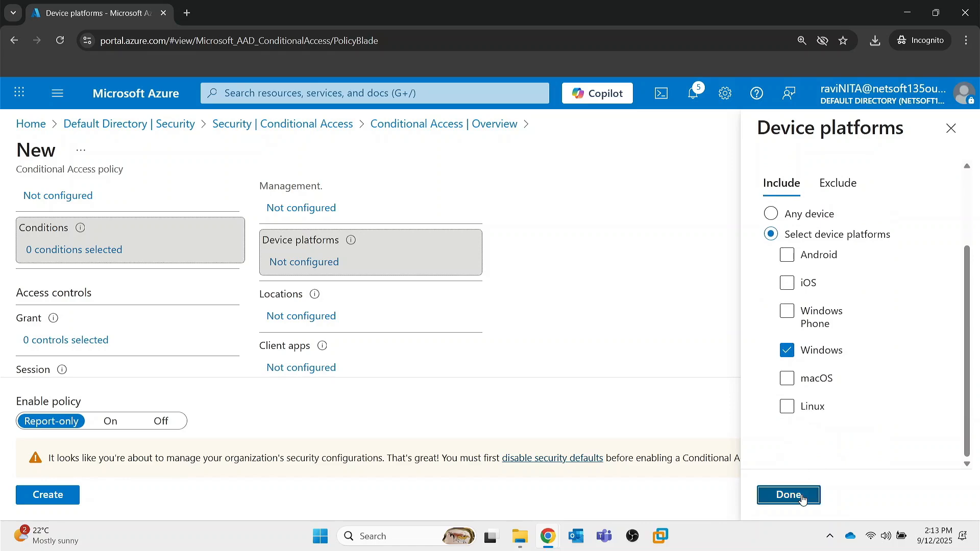
Open the Locations condition and compare its network options with the policy's Network assignment.
{"action": "left_click", "coordinate": [299, 311]}
{"action": "scroll", "coordinate": [584, 326], "scroll_direction": "down", "scroll_amount": 1}
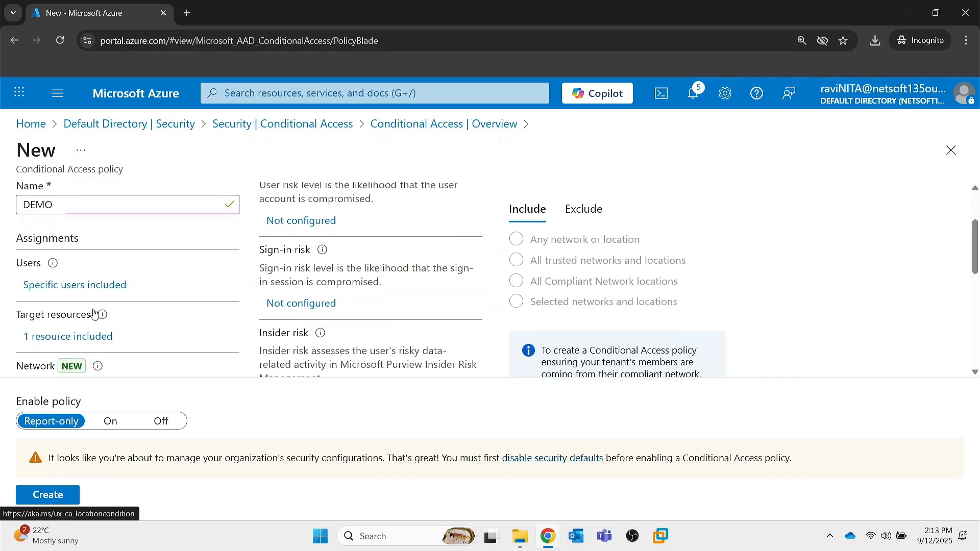
{"action": "scroll", "coordinate": [91, 313], "scroll_direction": "up", "scroll_amount": 1}
{"action": "scroll", "coordinate": [60, 291], "scroll_direction": "down", "scroll_amount": 2}
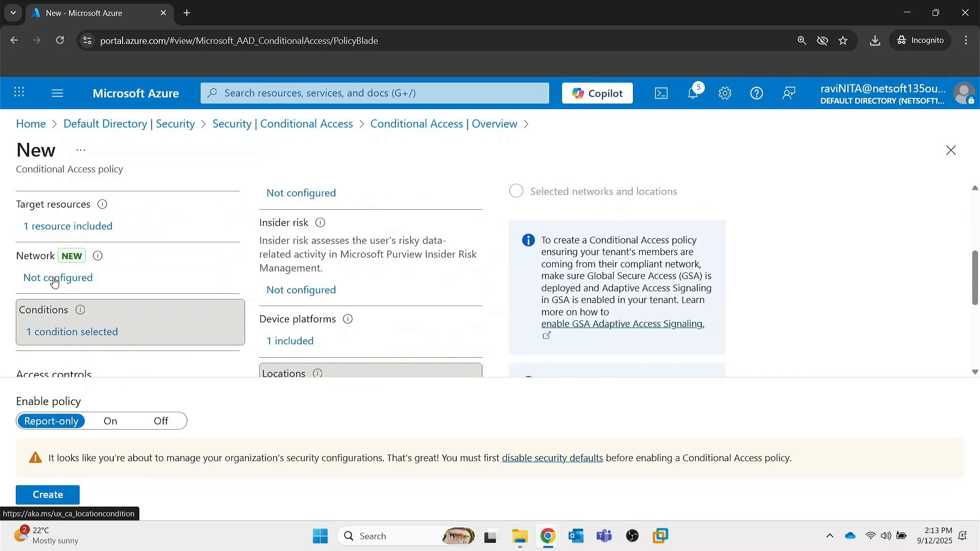
{"action": "scroll", "coordinate": [334, 289], "scroll_direction": "down", "scroll_amount": 2}
{"action": "scroll", "coordinate": [337, 288], "scroll_direction": "down", "scroll_amount": 1}
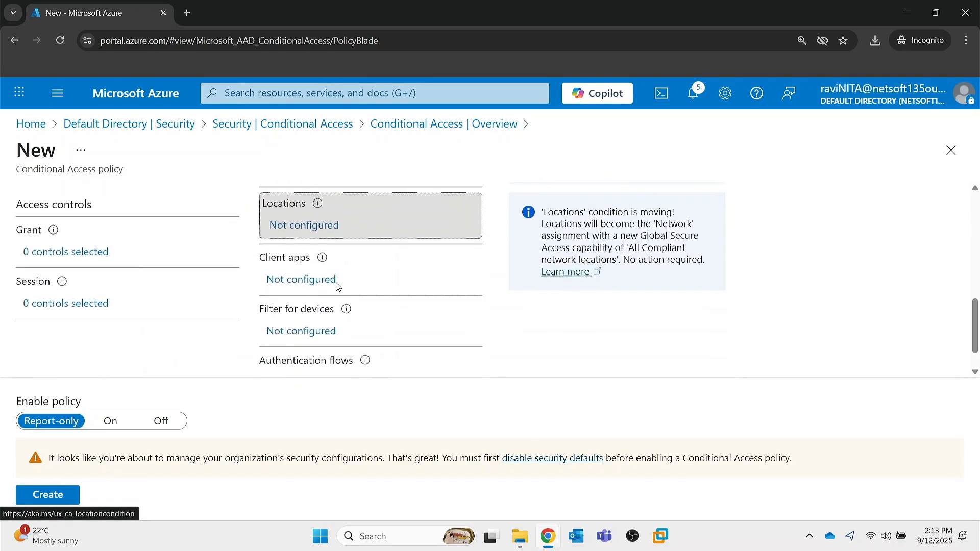
Configure the Client apps condition to apply to Browser only, excluding mobile and desktop, Exchange ActiveSync and other clients.
{"action": "left_click", "coordinate": [307, 280]}
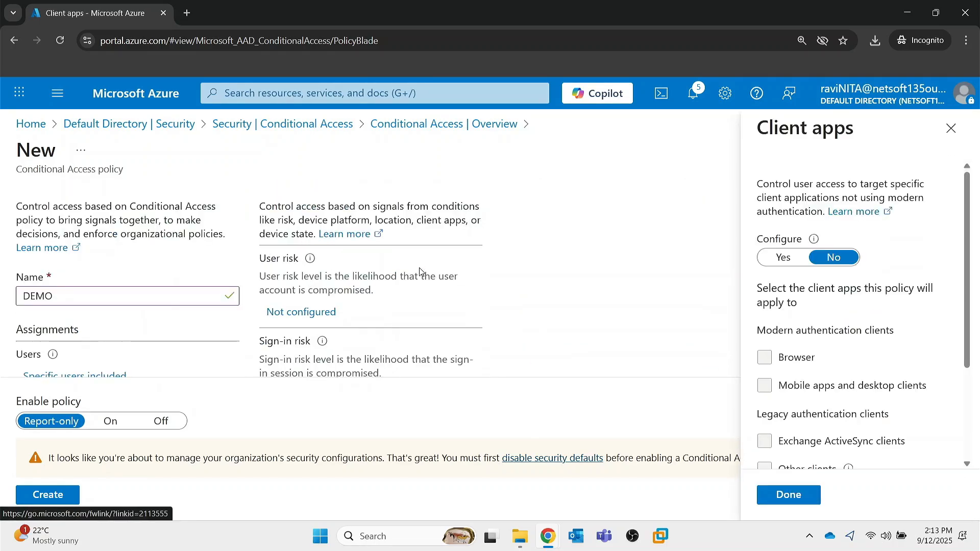
{"action": "left_click", "coordinate": [786, 258]}
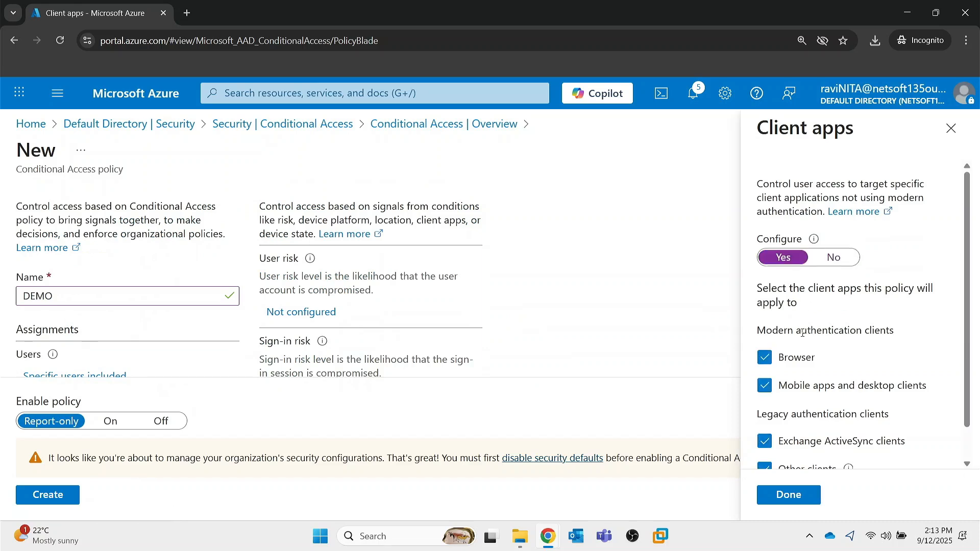
{"action": "scroll", "coordinate": [776, 296], "scroll_direction": "down", "scroll_amount": 1}
{"action": "left_click", "coordinate": [768, 325]}
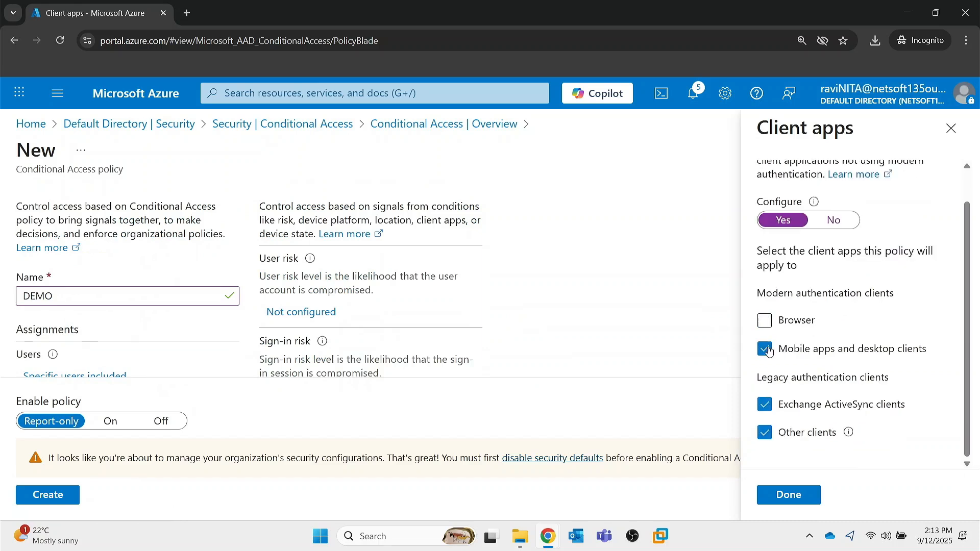
{"action": "left_click", "coordinate": [764, 349]}
{"action": "left_click", "coordinate": [765, 406]}
{"action": "left_click", "coordinate": [764, 434]}
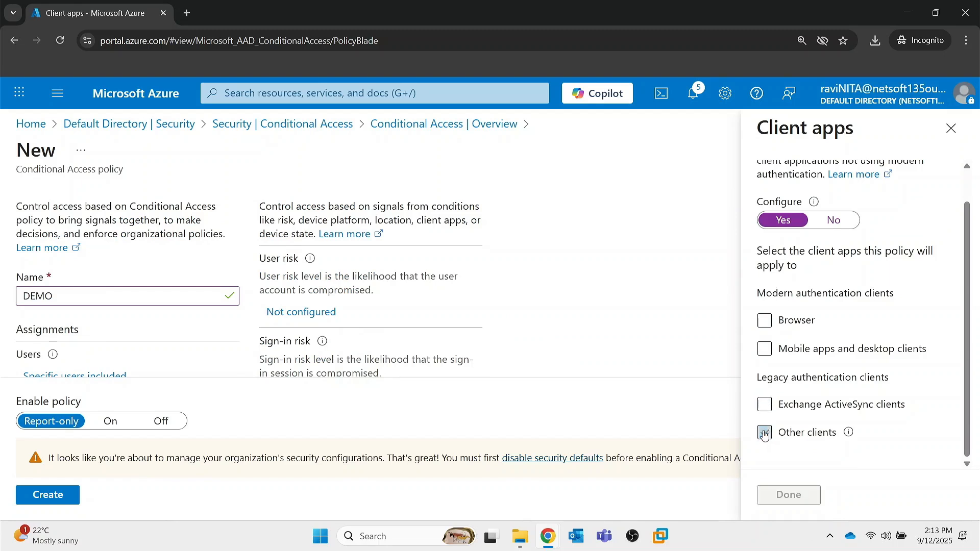
{"action": "left_click", "coordinate": [764, 319]}
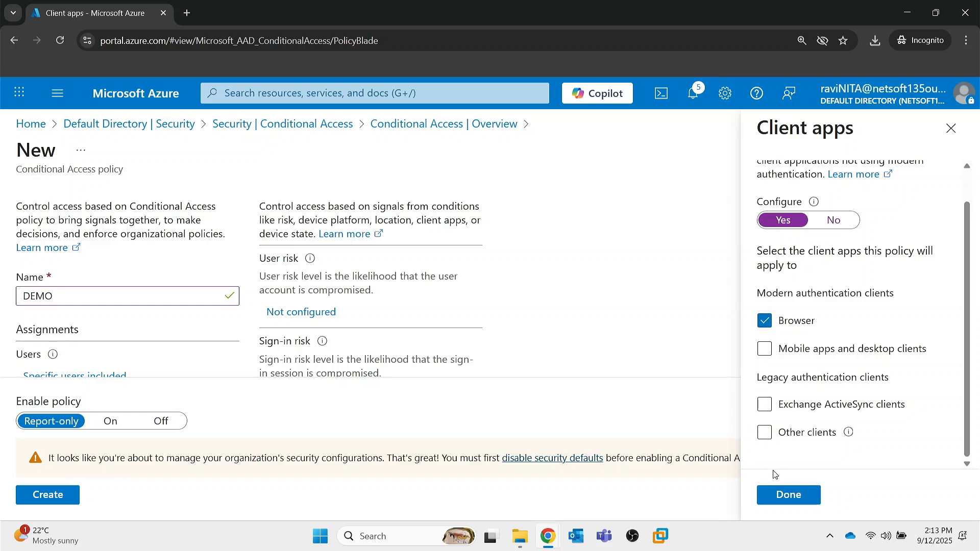
{"action": "left_click", "coordinate": [787, 494]}
Review the remaining conditions down to Filter for devices and Authentication flows, and open the policy's Grant access controls.
{"action": "scroll", "coordinate": [402, 368], "scroll_direction": "down", "scroll_amount": 5}
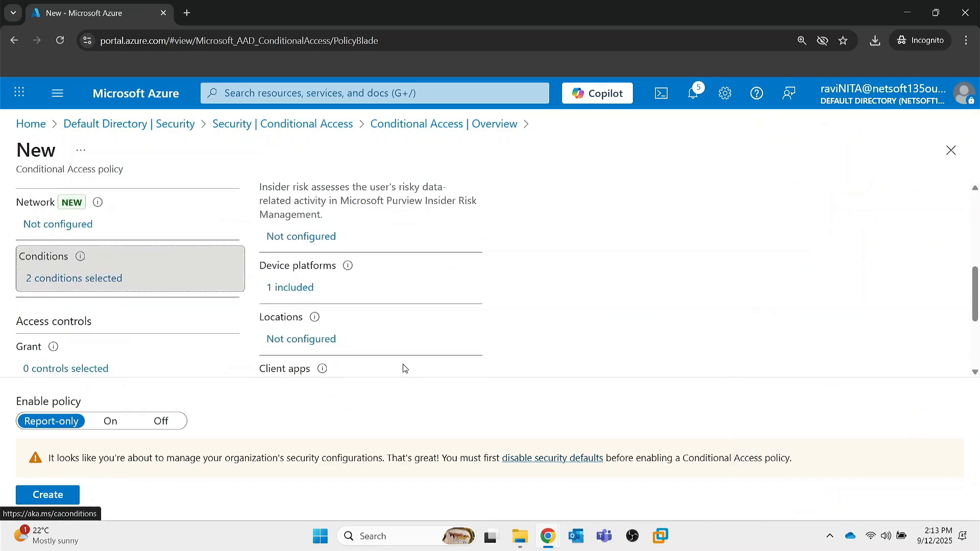
{"action": "scroll", "coordinate": [316, 304], "scroll_direction": "down", "scroll_amount": 1}
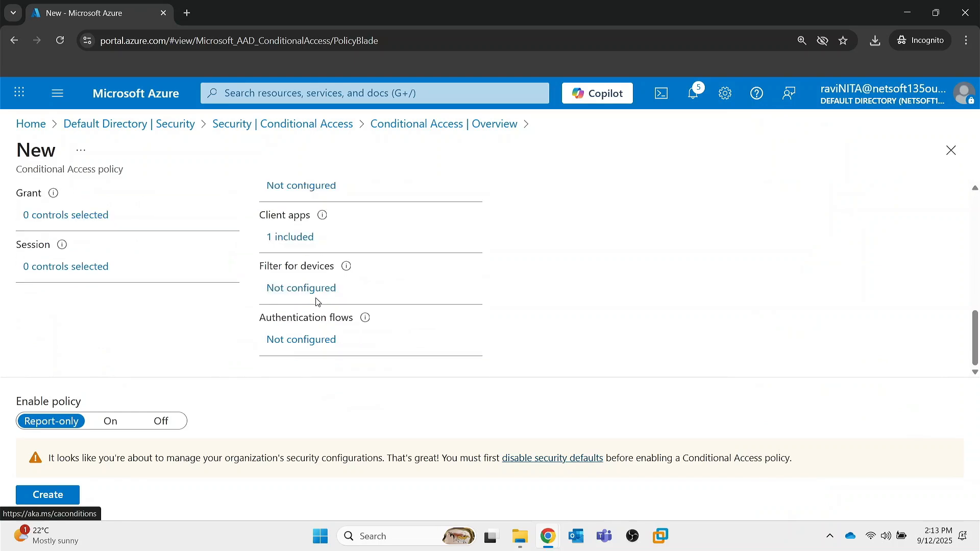
{"action": "scroll", "coordinate": [155, 255], "scroll_direction": "up", "scroll_amount": 1}
{"action": "scroll", "coordinate": [155, 255], "scroll_direction": "up", "scroll_amount": 1}
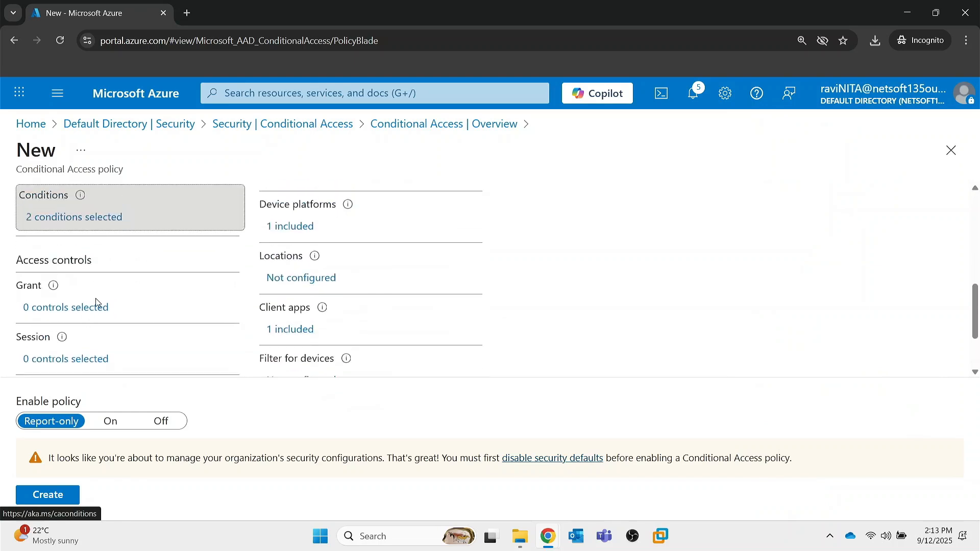
{"action": "scroll", "coordinate": [96, 298], "scroll_direction": "down", "scroll_amount": 1}
{"action": "left_click", "coordinate": [72, 264]}
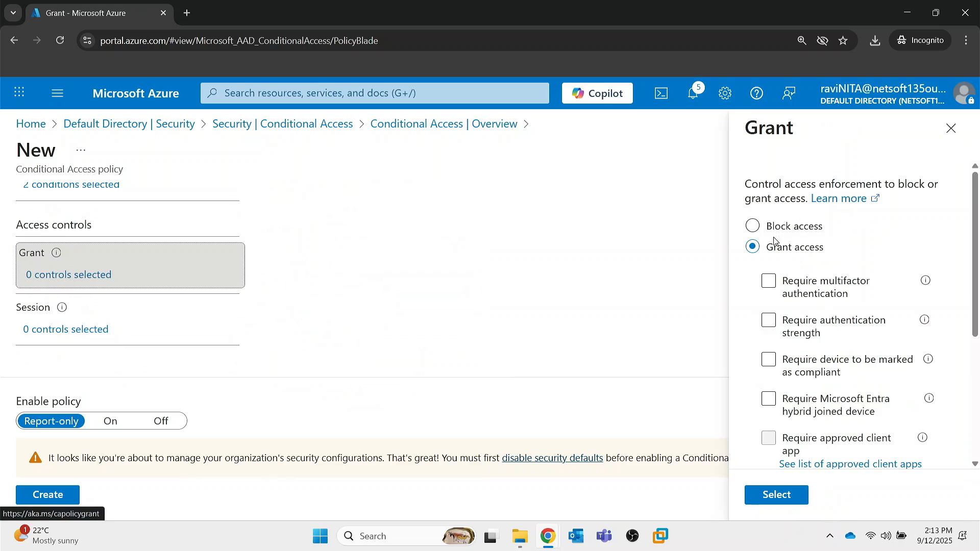
Try the Require multifactor authentication control under Grant access and examine how it affects the authentication strength control.
{"action": "left_click", "coordinate": [802, 299]}
{"action": "left_click", "coordinate": [830, 334]}
{"action": "left_click", "coordinate": [768, 280]}
{"action": "left_click", "coordinate": [768, 279]}
{"action": "left_click", "coordinate": [769, 281]}
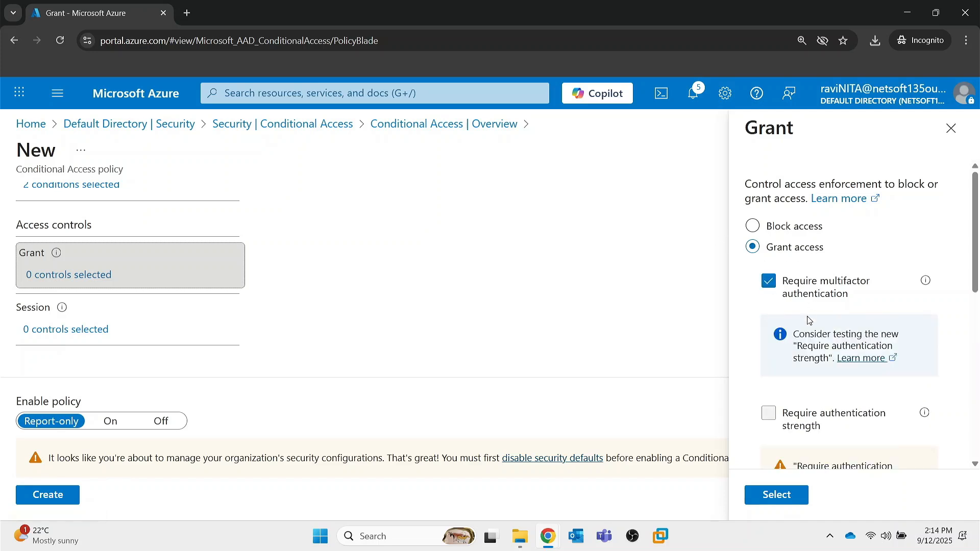
{"action": "scroll", "coordinate": [808, 320], "scroll_direction": "down", "scroll_amount": 2}
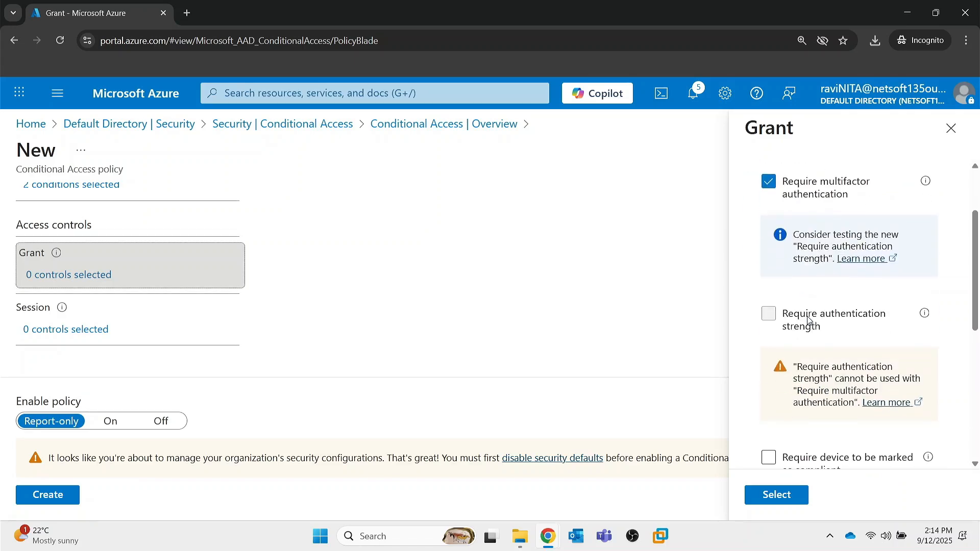
{"action": "scroll", "coordinate": [808, 320], "scroll_direction": "down", "scroll_amount": 2}
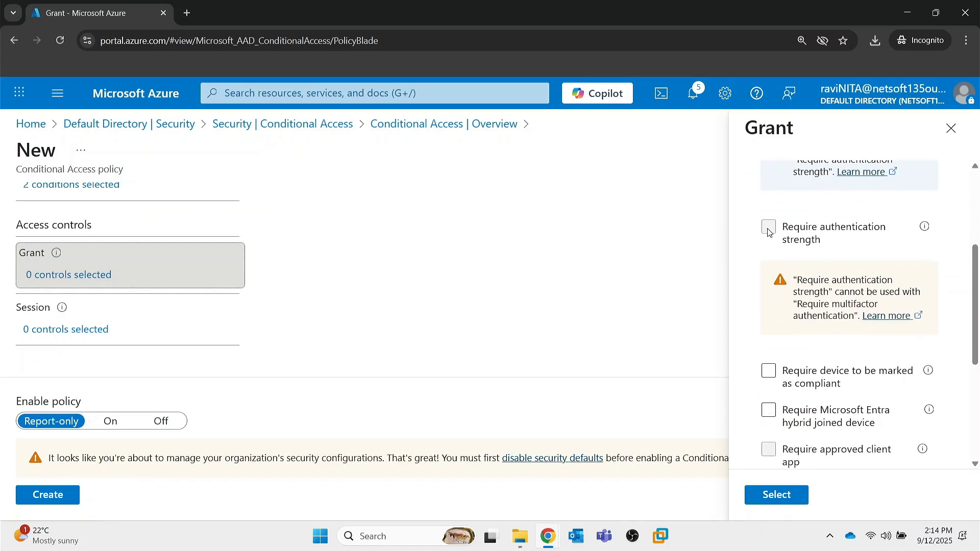
Try Require authentication strength with Passwordless MFA instead of Require multifactor authentication, and clear the control again.
{"action": "scroll", "coordinate": [768, 232], "scroll_direction": "up", "scroll_amount": 4}
{"action": "left_click", "coordinate": [768, 205]}
{"action": "left_click", "coordinate": [768, 247]}
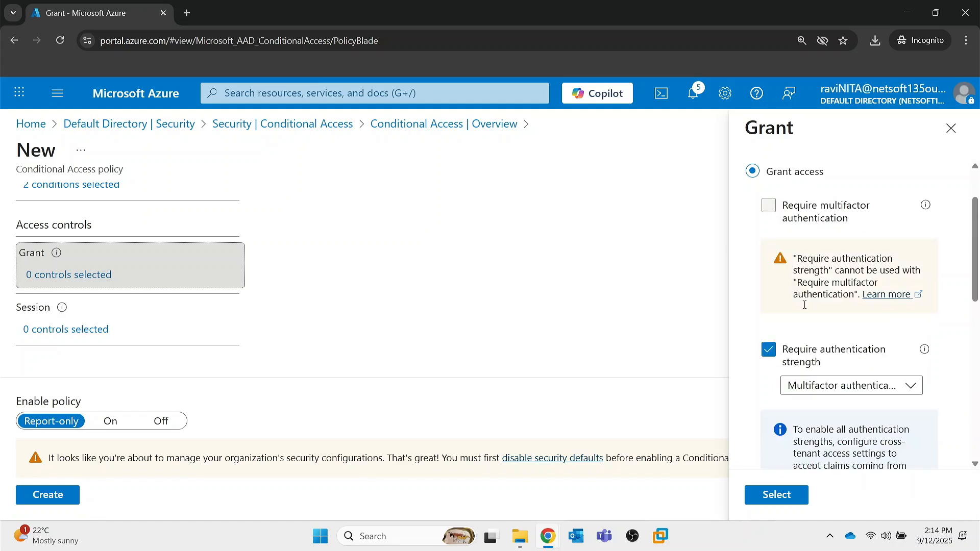
{"action": "scroll", "coordinate": [804, 304], "scroll_direction": "down", "scroll_amount": 1}
{"action": "left_click", "coordinate": [849, 348]}
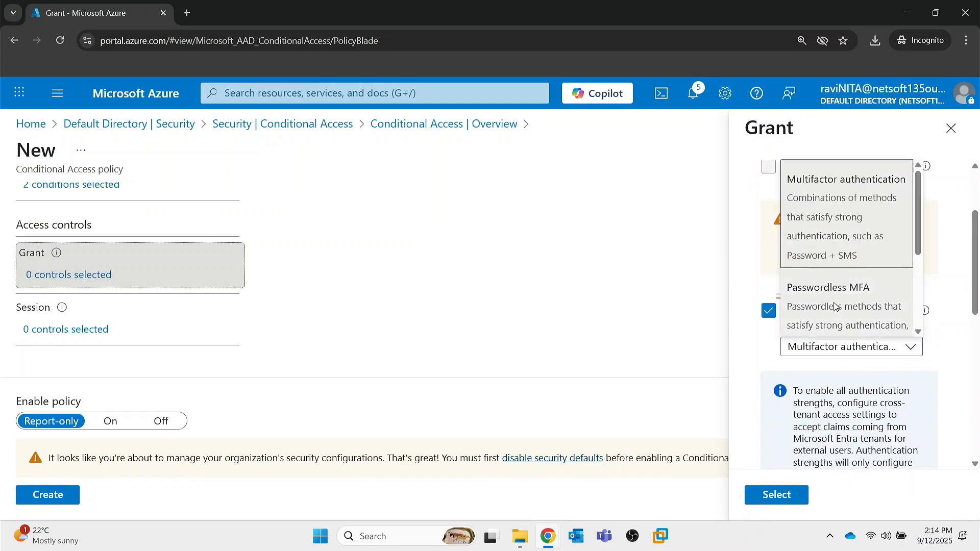
{"action": "left_click", "coordinate": [834, 306]}
{"action": "left_click", "coordinate": [768, 311]}
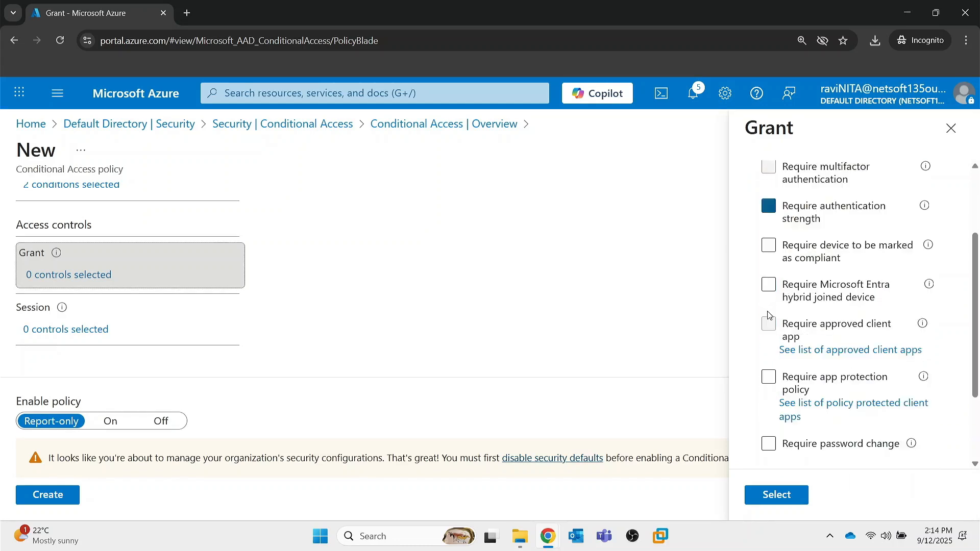
Try the Require Microsoft Entra hybrid joined device and Require password change controls, leaving both cleared.
{"action": "scroll", "coordinate": [768, 314], "scroll_direction": "down", "scroll_amount": 1}
{"action": "left_click", "coordinate": [768, 227]}
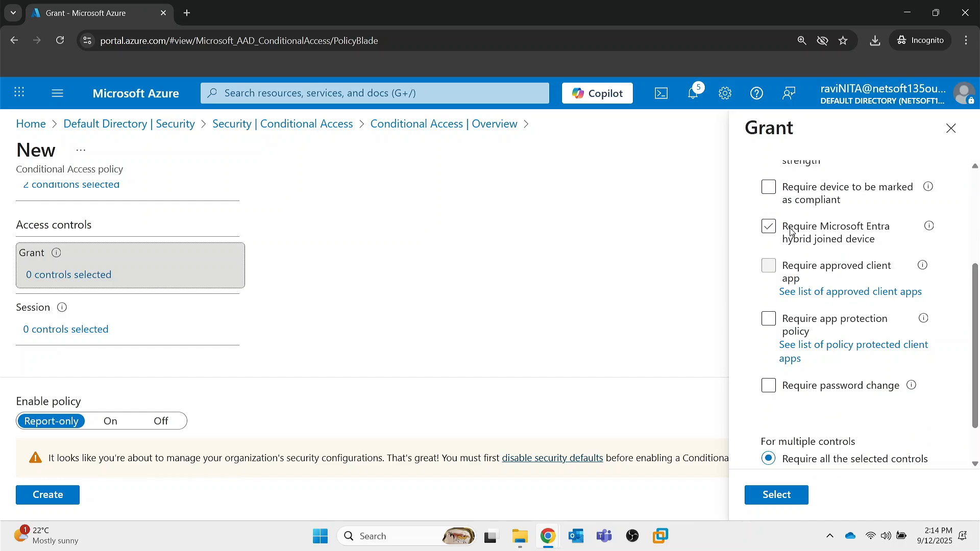
{"action": "scroll", "coordinate": [790, 231], "scroll_direction": "down", "scroll_amount": 1}
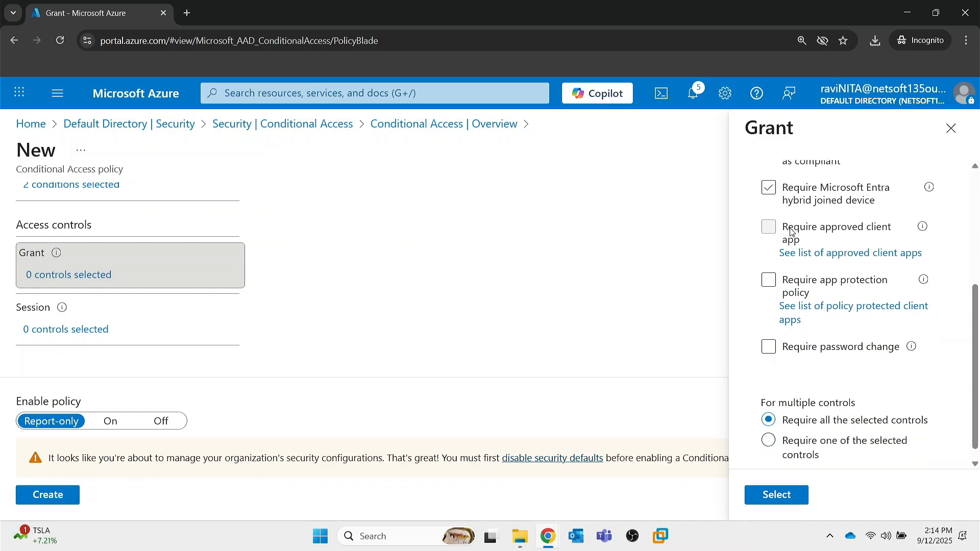
{"action": "left_click", "coordinate": [787, 338]}
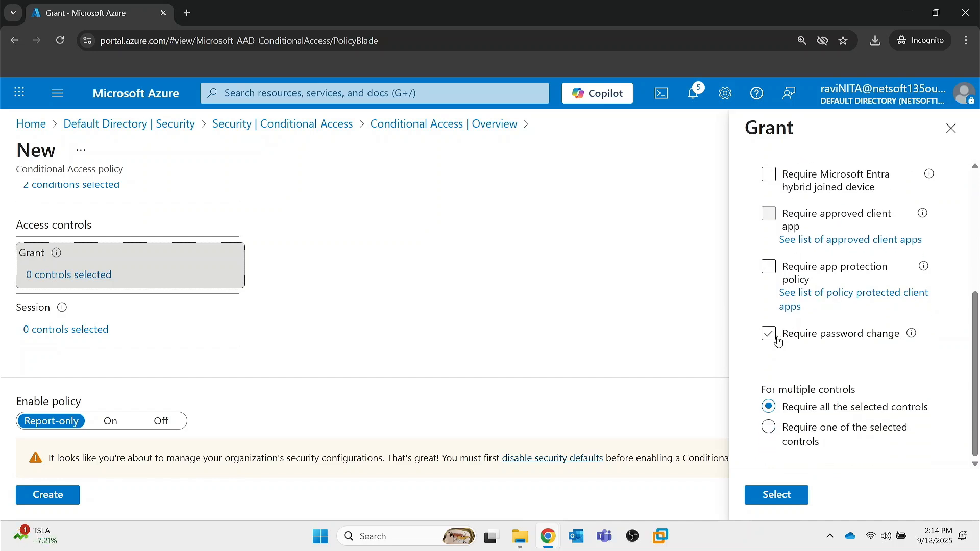
{"action": "scroll", "coordinate": [827, 335], "scroll_direction": "up", "scroll_amount": 4}
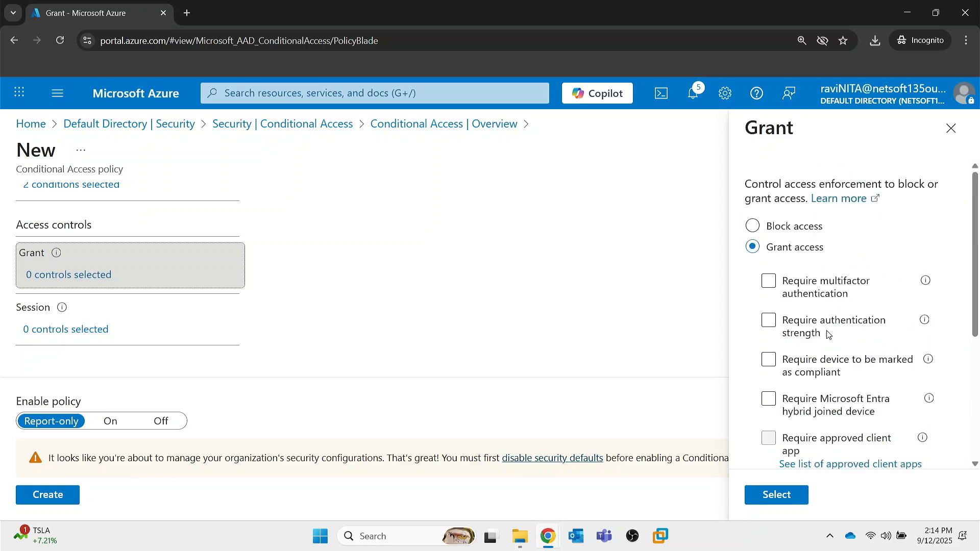
Set the policy's Grant control to Block access and set Enable policy to On.
{"action": "left_click", "coordinate": [752, 226]}
{"action": "left_click", "coordinate": [777, 494]}
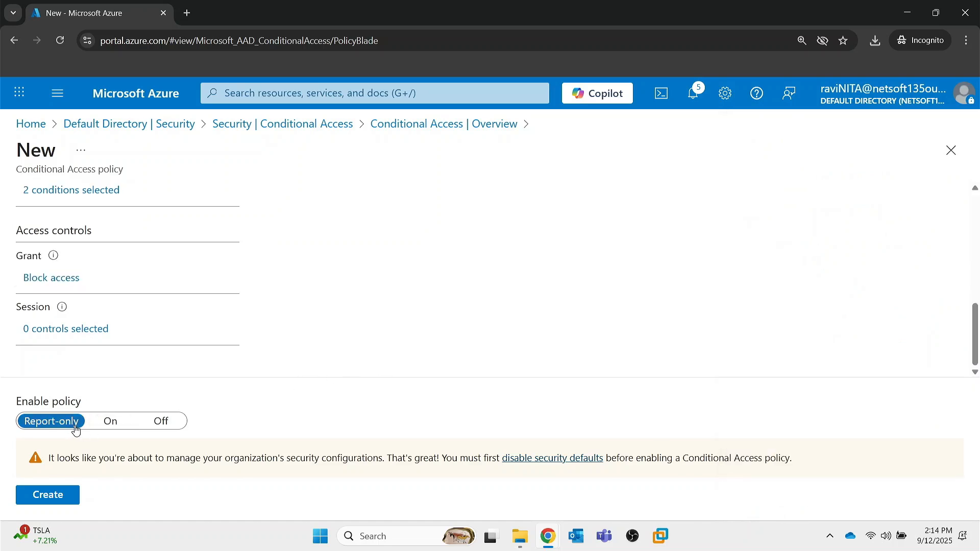
{"action": "left_click", "coordinate": [113, 427]}
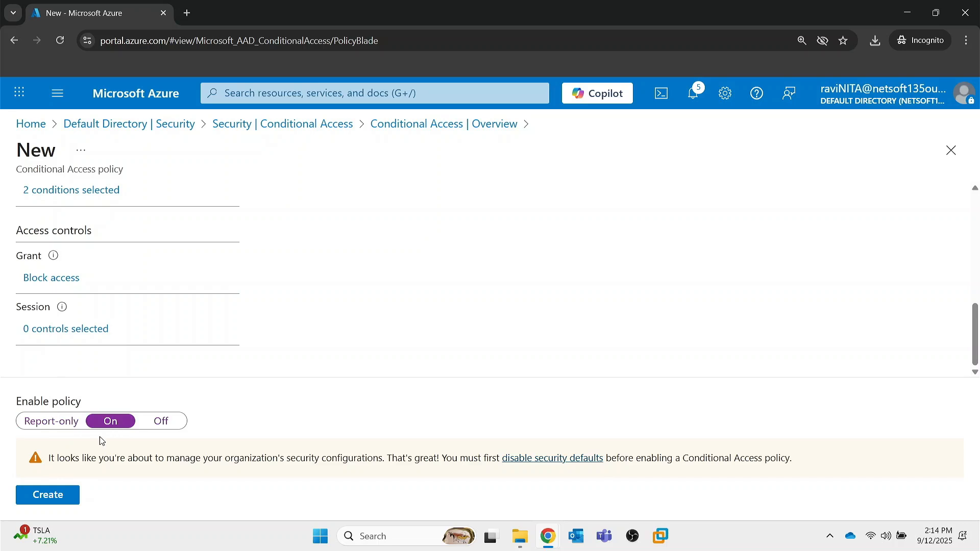
Disable security defaults with the reason "My organization is planning to use Conditional Access", and create the policy.
{"action": "left_click", "coordinate": [44, 496]}
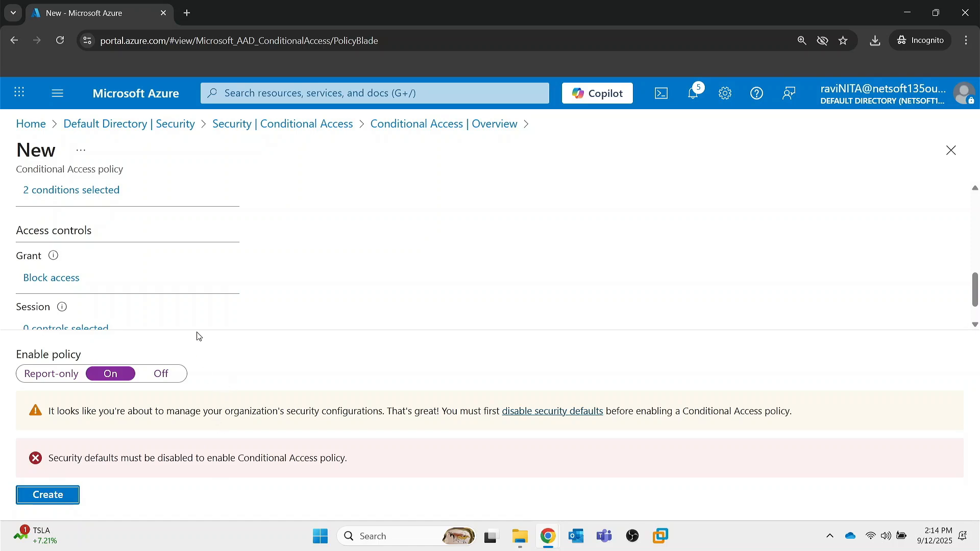
{"action": "scroll", "coordinate": [199, 321], "scroll_direction": "down", "scroll_amount": 1}
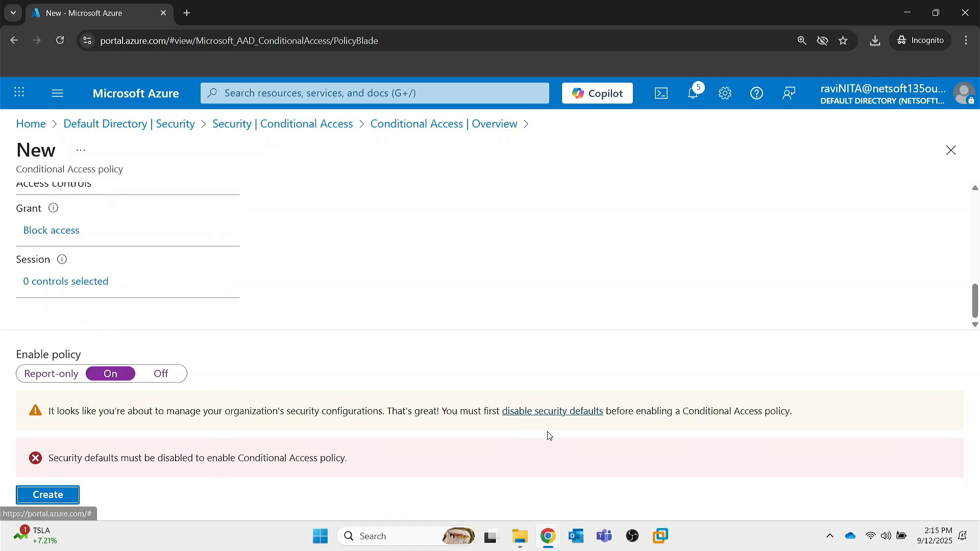
{"action": "left_click", "coordinate": [555, 412]}
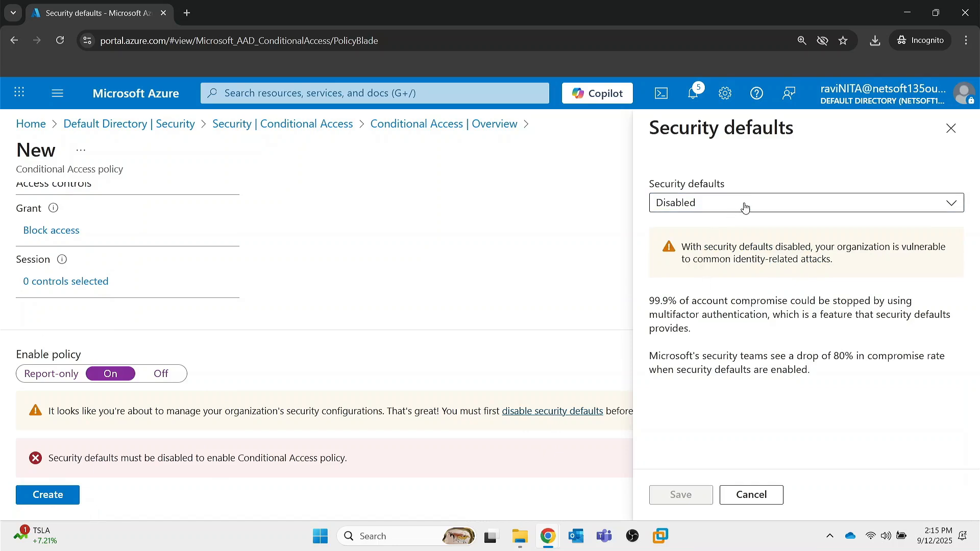
{"action": "left_click", "coordinate": [750, 203]}
{"action": "left_click", "coordinate": [684, 255]}
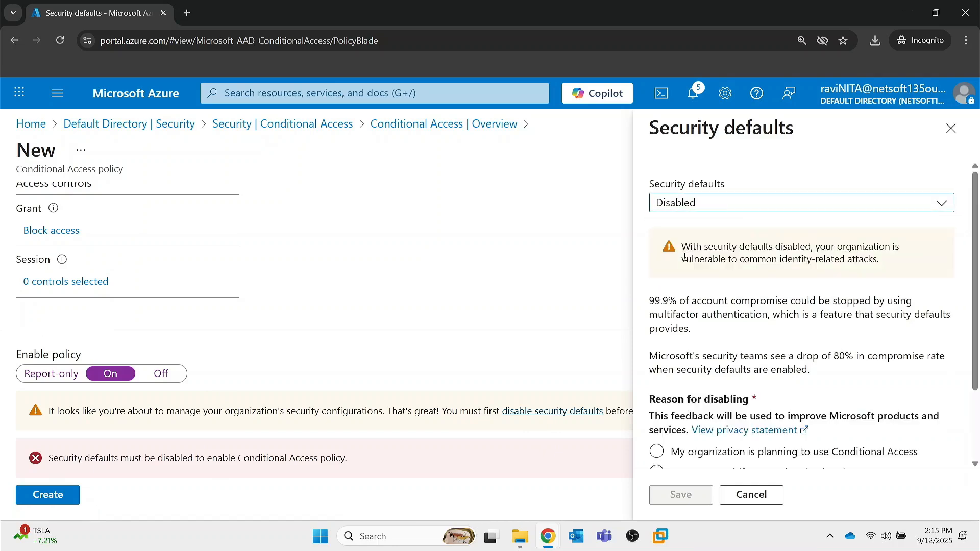
{"action": "scroll", "coordinate": [678, 436], "scroll_direction": "down", "scroll_amount": 2}
{"action": "left_click", "coordinate": [701, 357]}
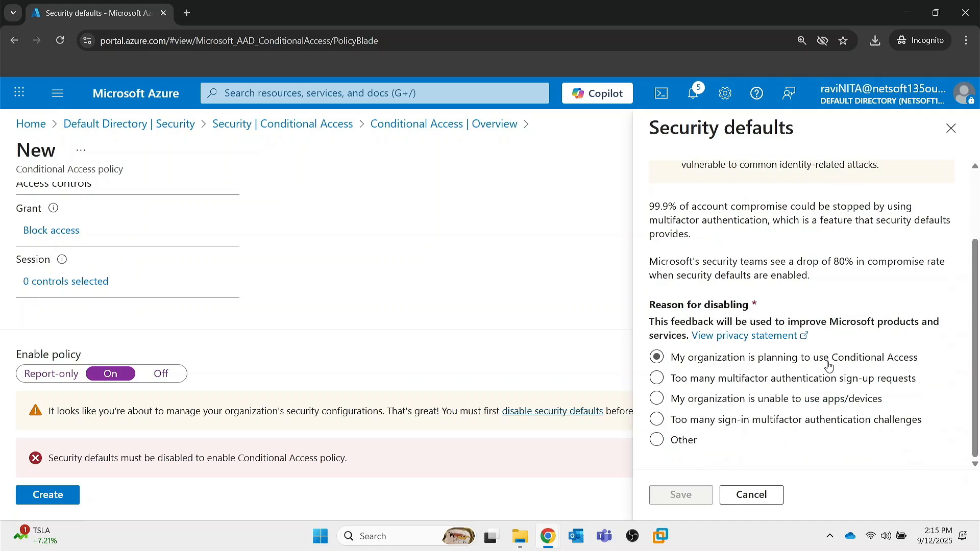
{"action": "left_click", "coordinate": [658, 358]}
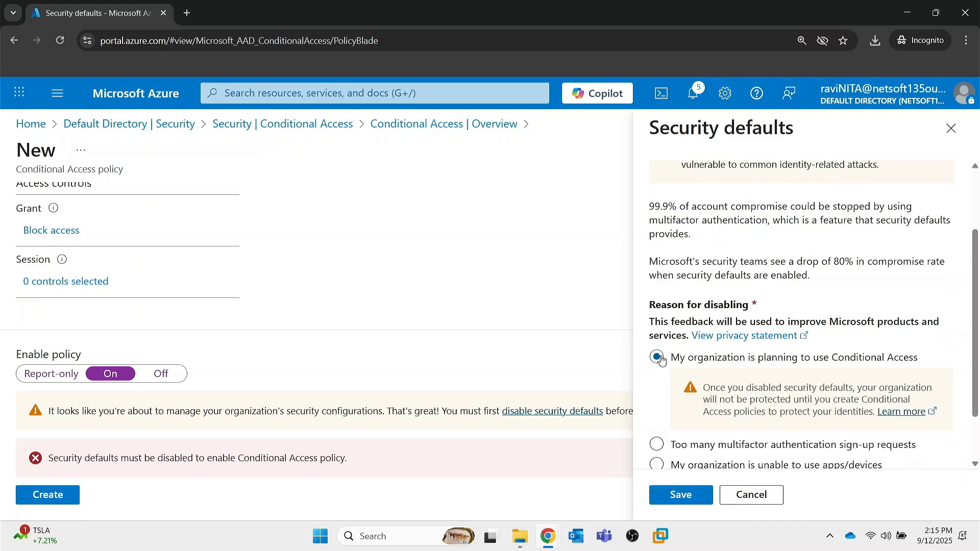
{"action": "left_click", "coordinate": [685, 496]}
{"action": "left_click", "coordinate": [699, 255]}
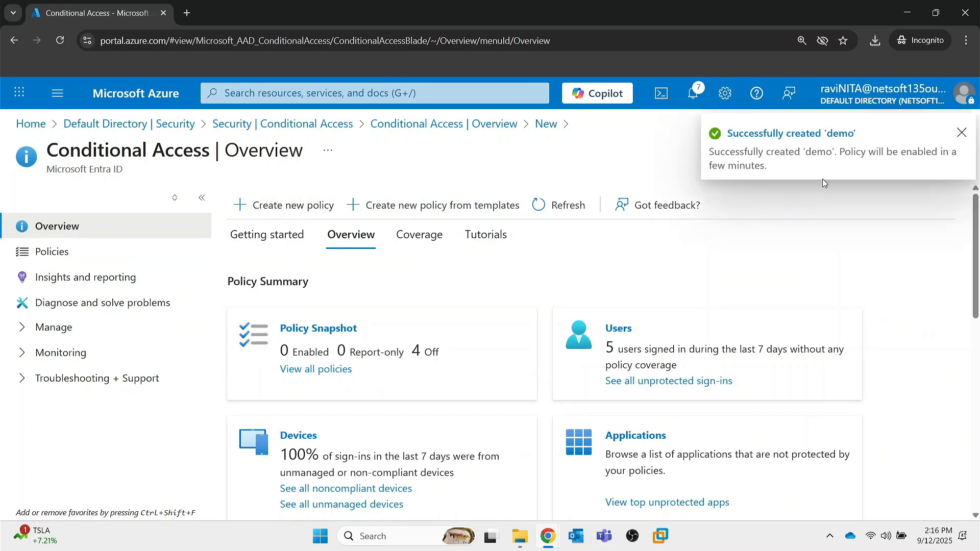
Dismiss the creation notification and refresh the Conditional Access overview to check the Policy Snapshot.
{"action": "left_click", "coordinate": [960, 134]}
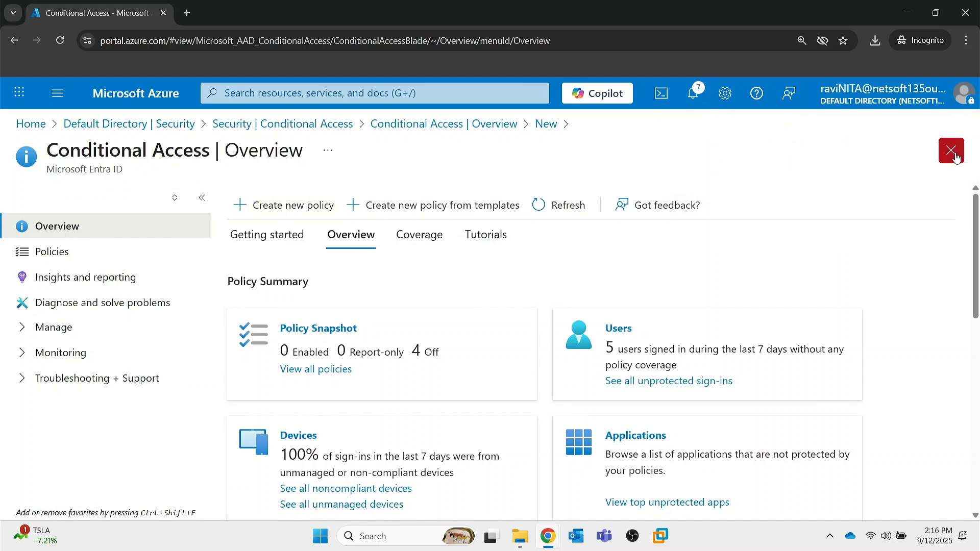
{"action": "left_click", "coordinate": [559, 204]}
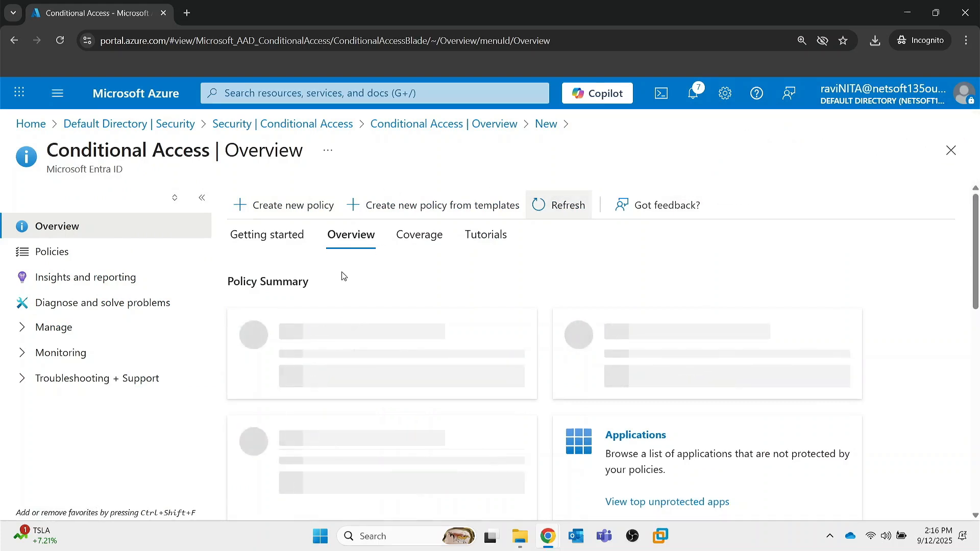
{"action": "left_click", "coordinate": [554, 205]}
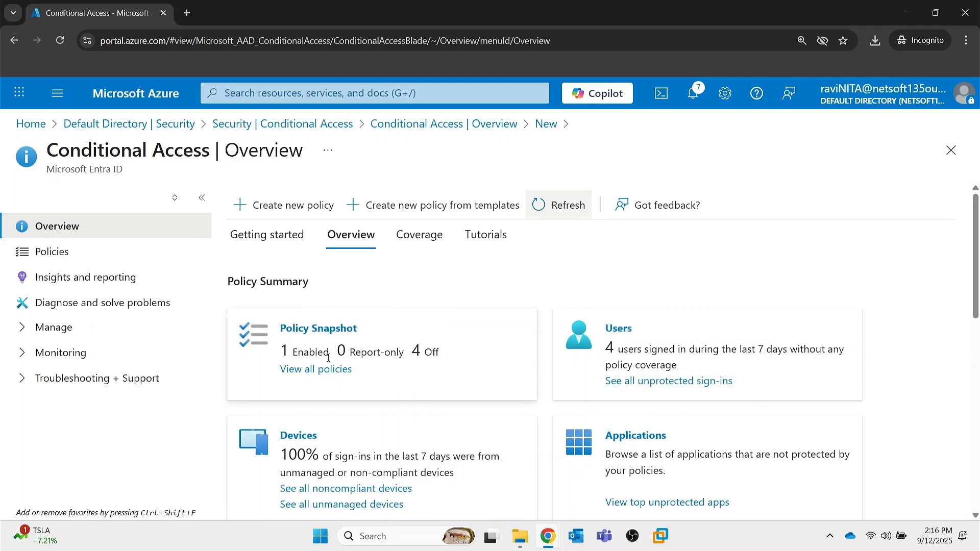
Return to the Azure home page, discarding unsaved edits, and open the Intune admin center from the Microsoft Cloud apps.
{"action": "left_click", "coordinate": [153, 98]}
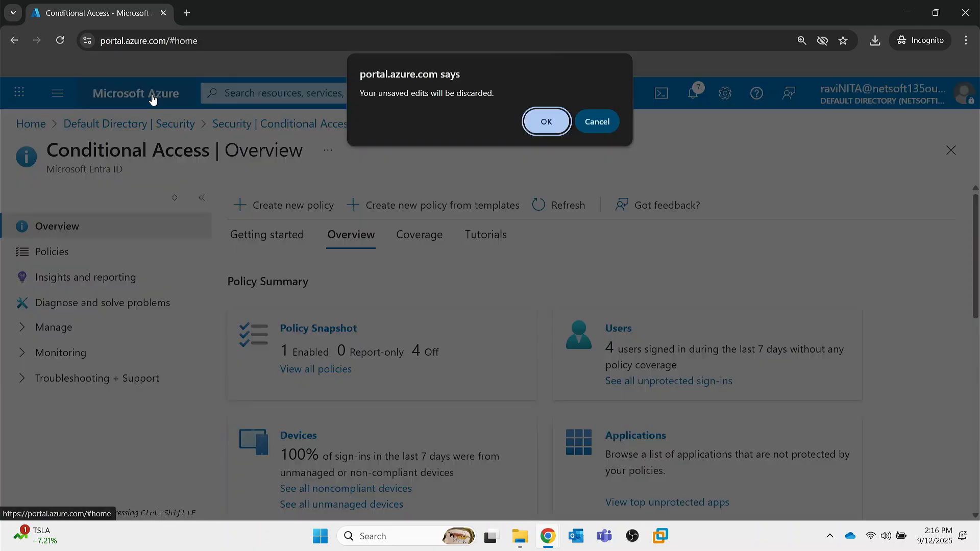
{"action": "left_click", "coordinate": [557, 121]}
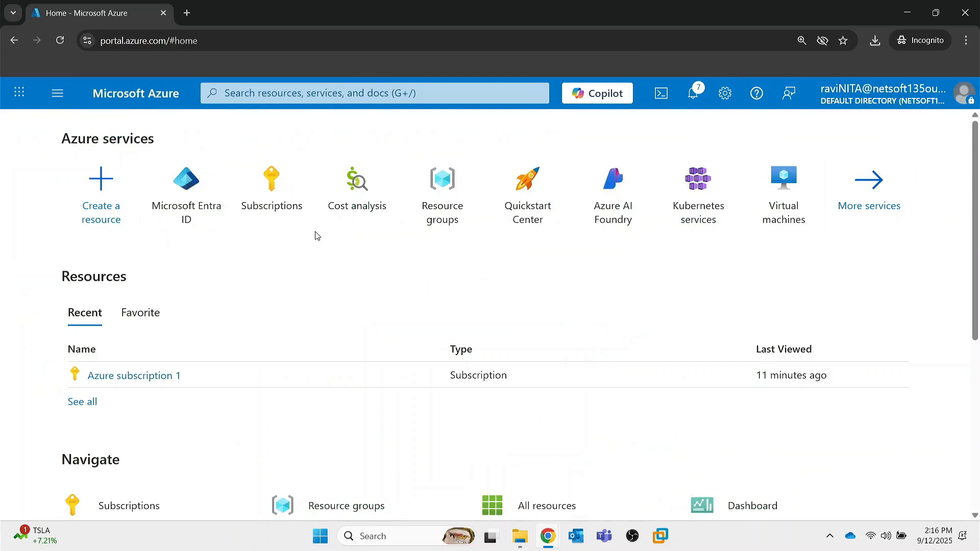
{"action": "mouse_move", "coordinate": [271, 184]}
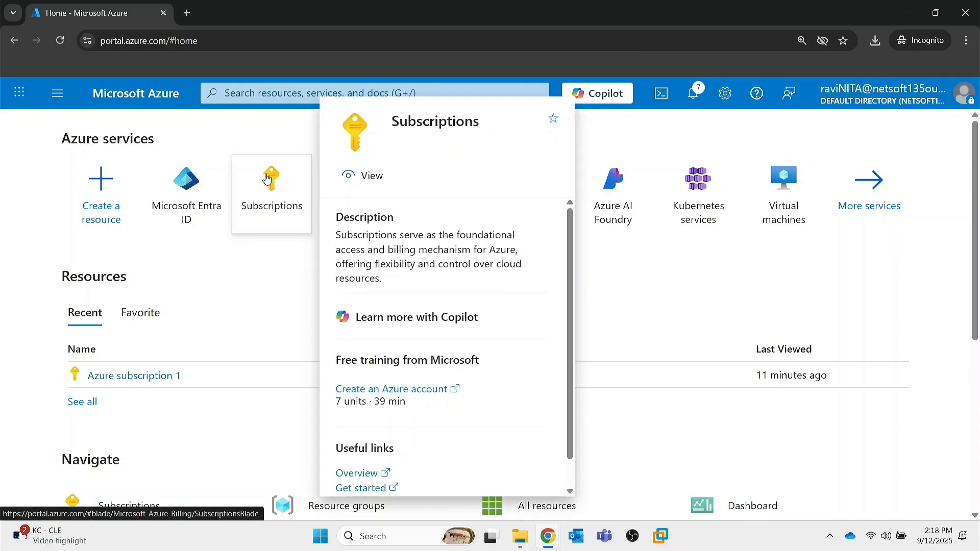
{"action": "left_click", "coordinate": [18, 92]}
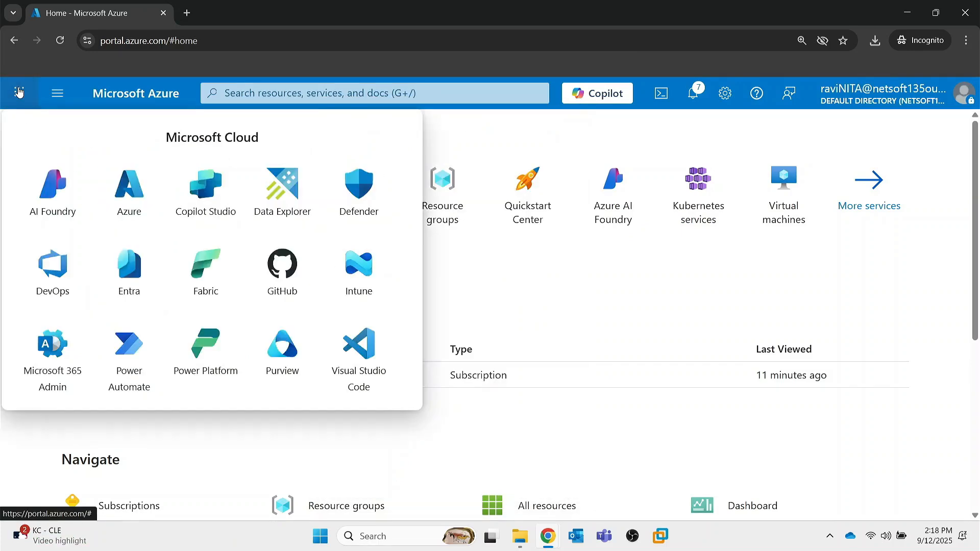
{"action": "left_click", "coordinate": [370, 293]}
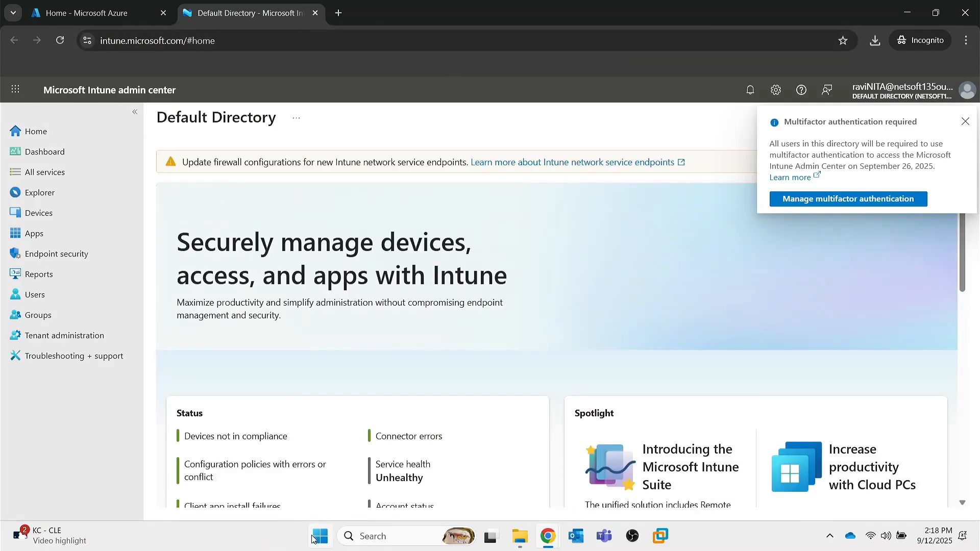
Switch back to the Azure portal, open the Microsoft 365 admin center to test access, and highlight the page's error text.
{"action": "left_click", "coordinate": [76, 12]}
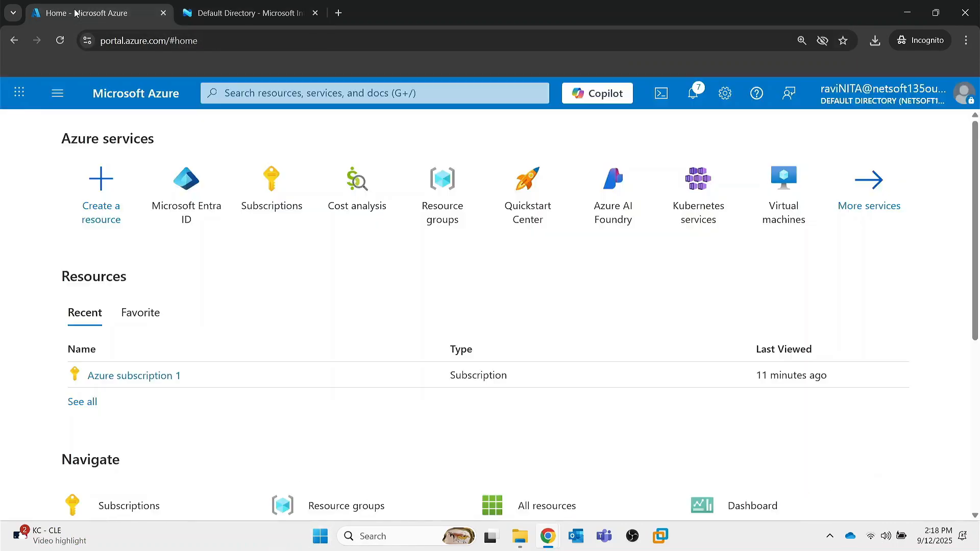
{"action": "left_click", "coordinate": [19, 92]}
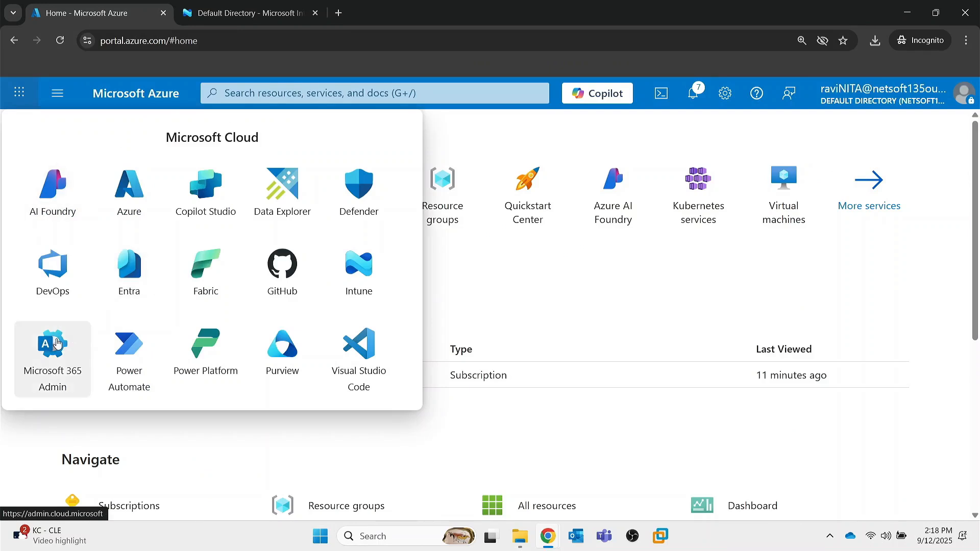
{"action": "left_click", "coordinate": [57, 341]}
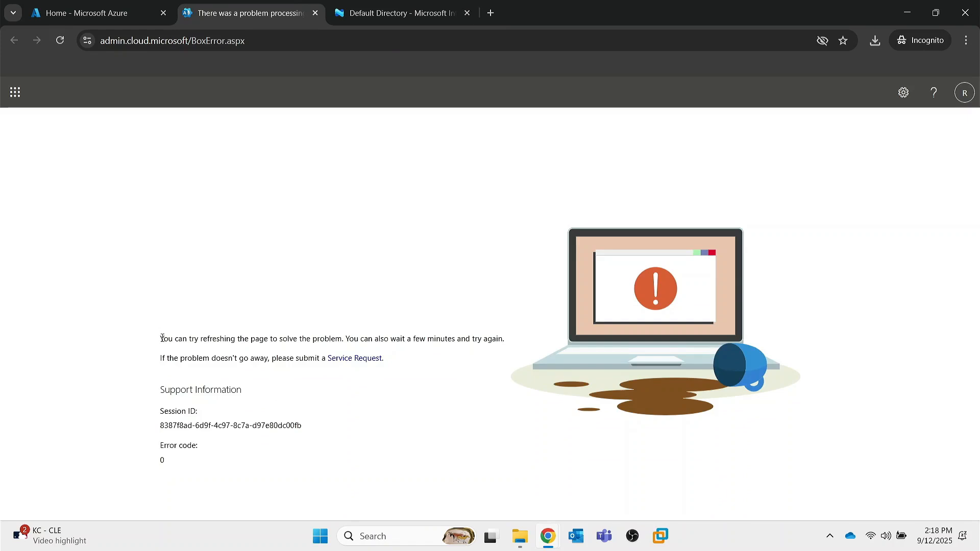
{"action": "left_click_drag", "start_coordinate": [162, 338], "coordinate": [323, 458]}
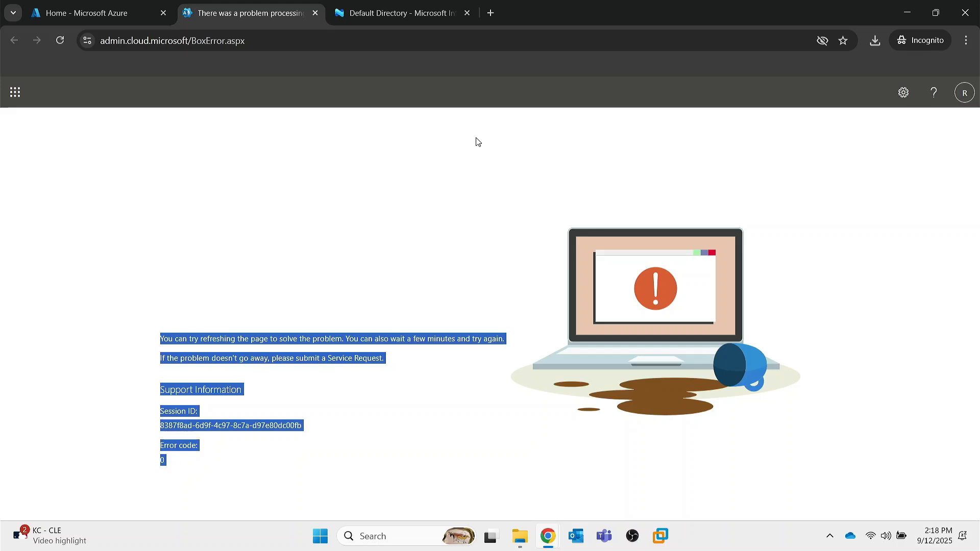
Return to the Azure portal and open the Conditional Access policies list under Microsoft Entra ID Security.
{"action": "left_click", "coordinate": [108, 10]}
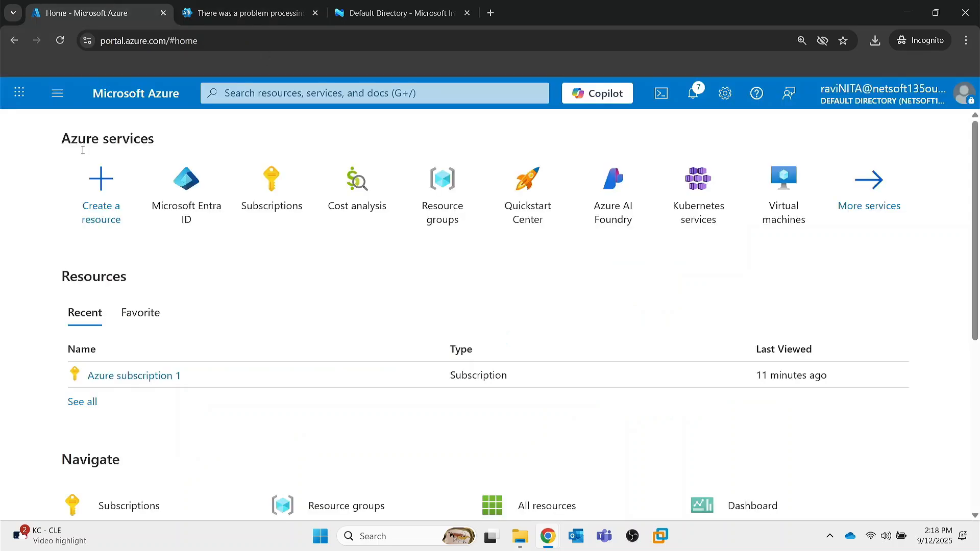
{"action": "left_click", "coordinate": [219, 14]}
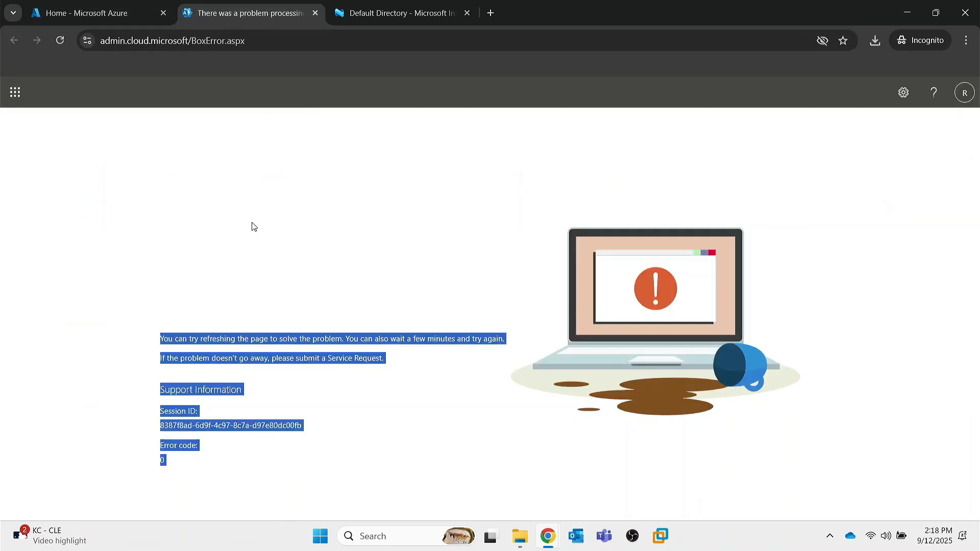
{"action": "left_click", "coordinate": [97, 13]}
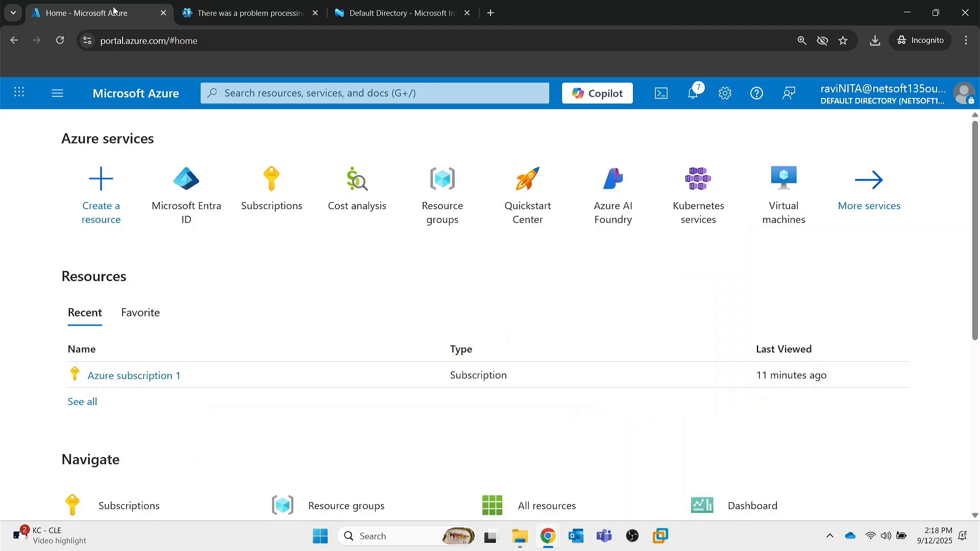
{"action": "left_click", "coordinate": [186, 187]}
{"action": "scroll", "coordinate": [132, 367], "scroll_direction": "down", "scroll_amount": 8}
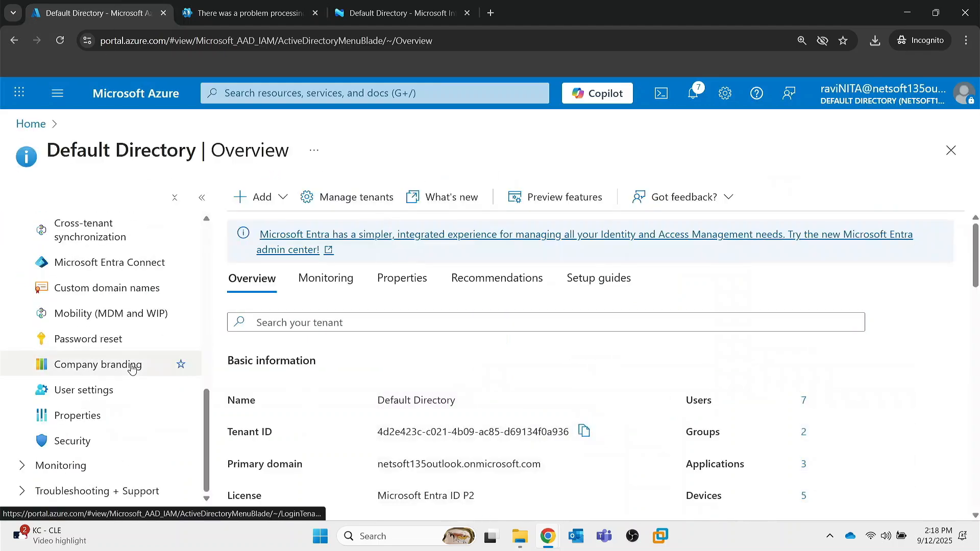
{"action": "left_click", "coordinate": [72, 440]}
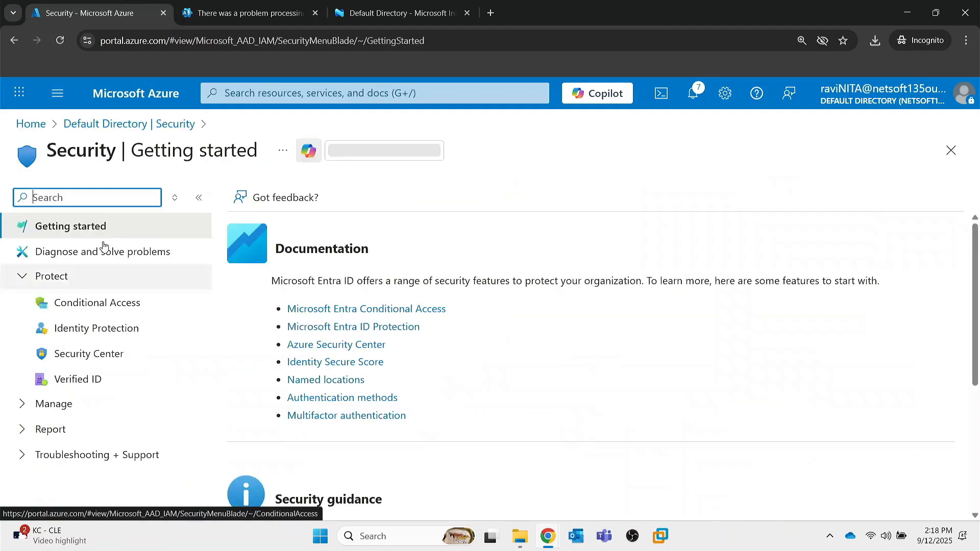
{"action": "left_click", "coordinate": [89, 301]}
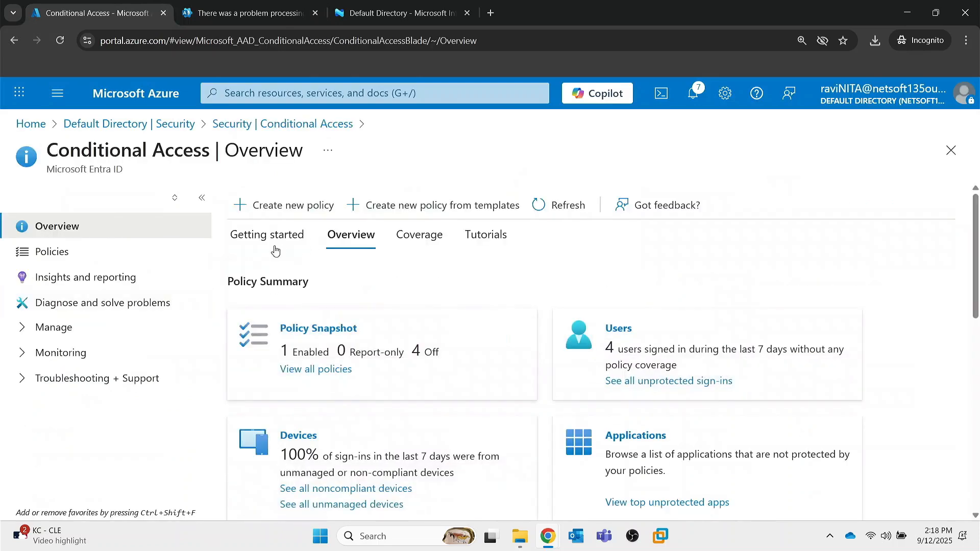
{"action": "left_click", "coordinate": [65, 255]}
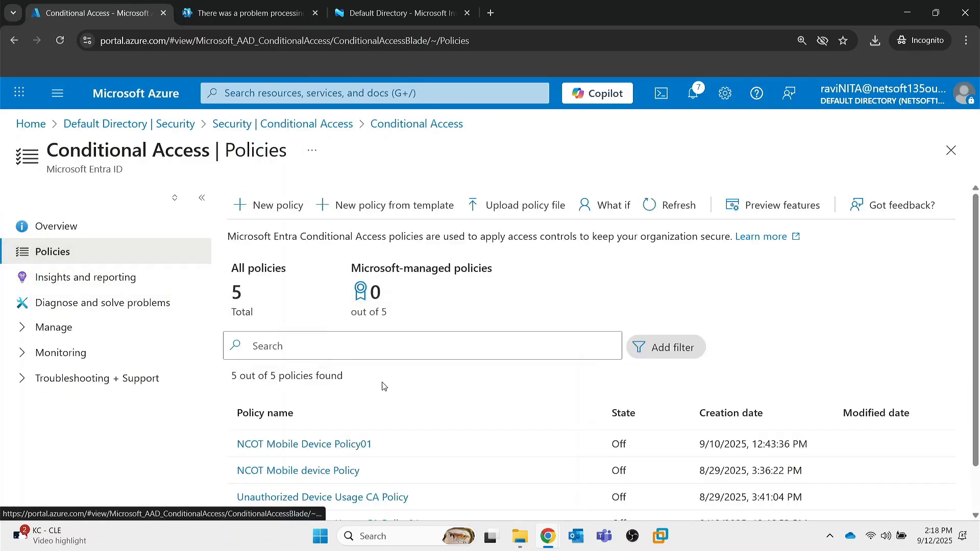
{"action": "scroll", "coordinate": [384, 386], "scroll_direction": "down", "scroll_amount": 2}
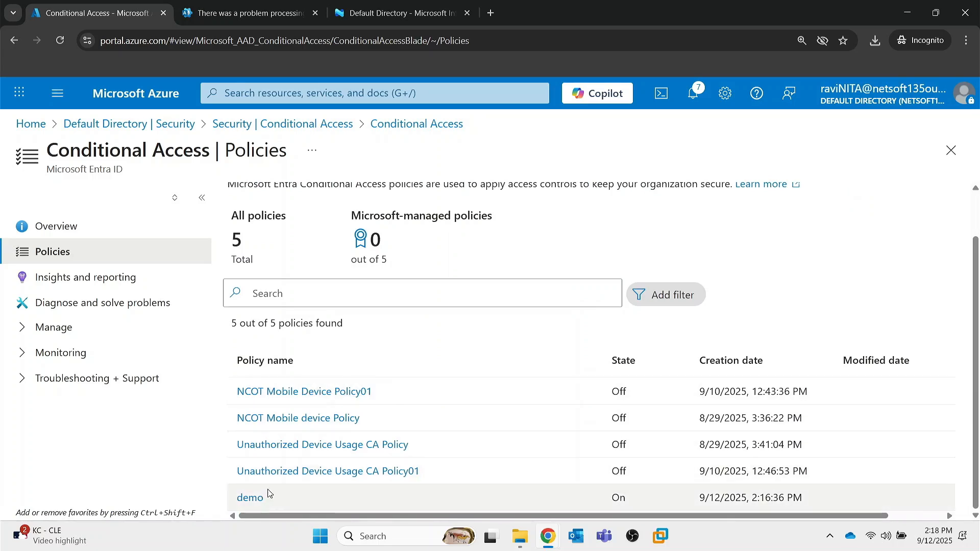
Delete the "demo" Conditional Access policy and dismiss the deletion notification.
{"action": "left_click", "coordinate": [250, 498]}
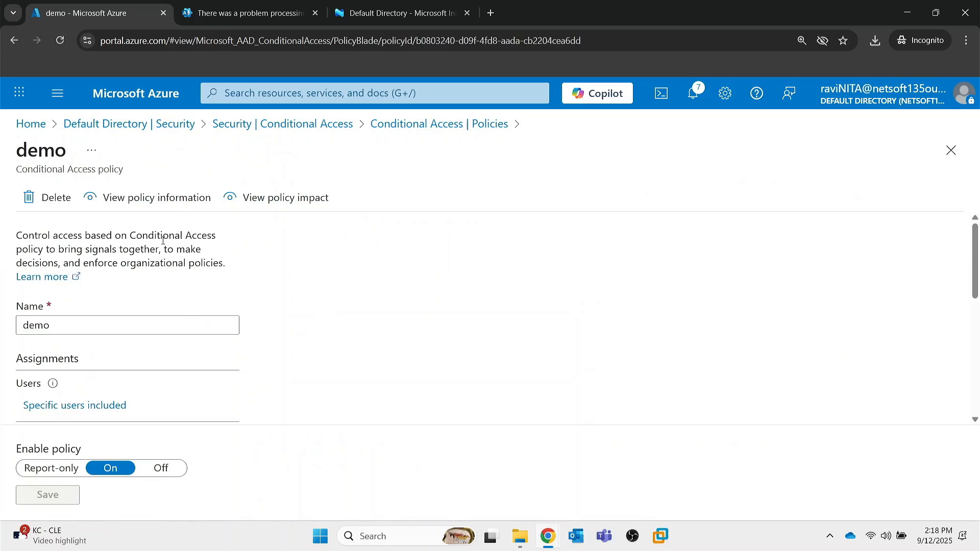
{"action": "left_click", "coordinate": [55, 200]}
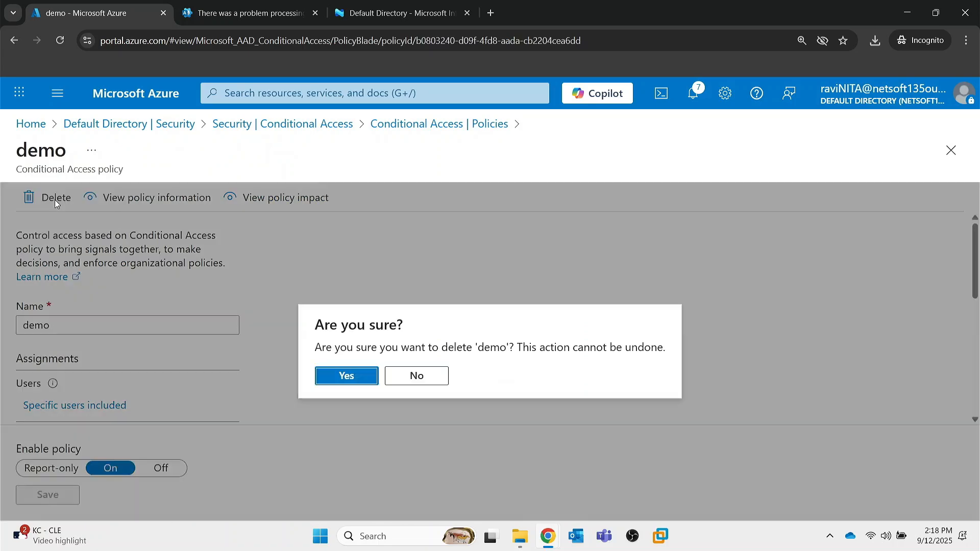
{"action": "left_click", "coordinate": [365, 377]}
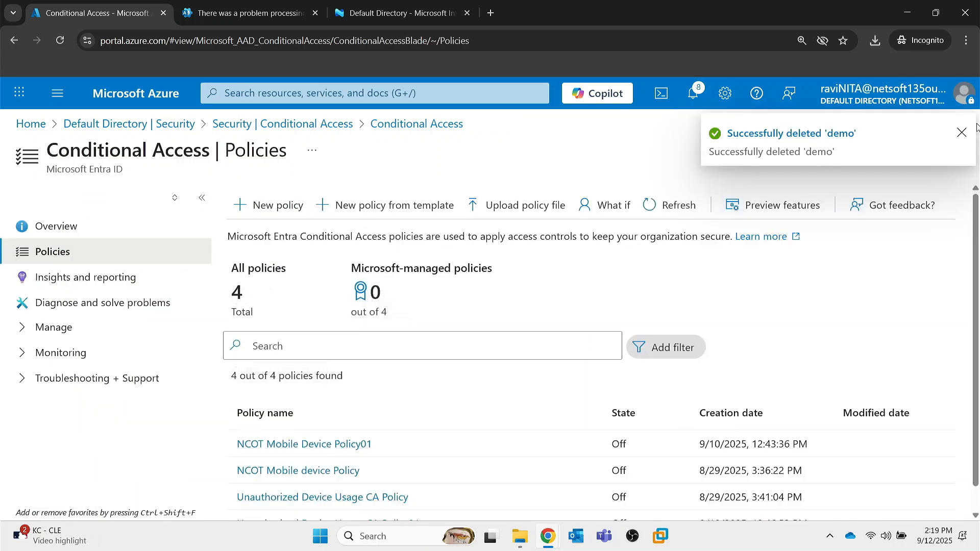
{"action": "left_click", "coordinate": [961, 133]}
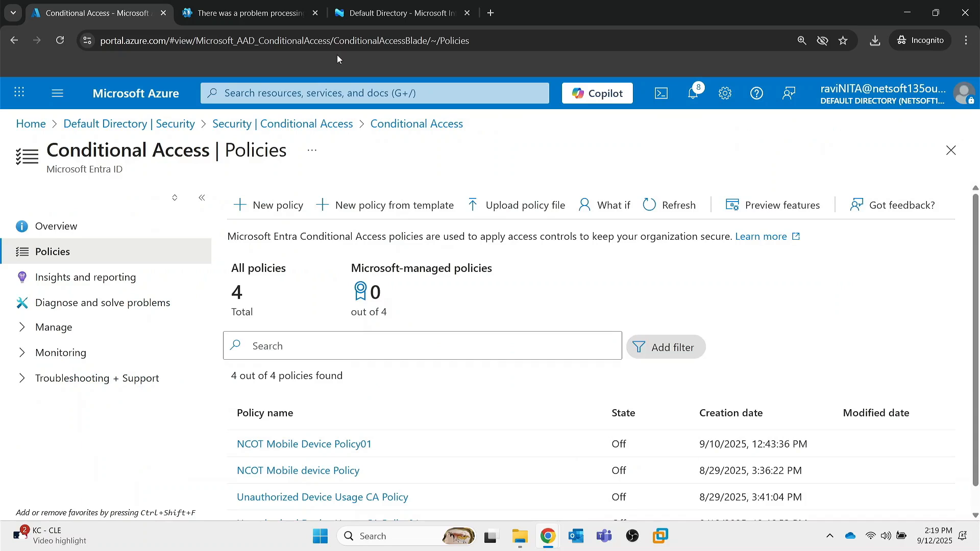
Reload the Microsoft 365 admin center and the Conditional Access policies page, closing the admin center and Intune tabs.
{"action": "left_click", "coordinate": [60, 40]}
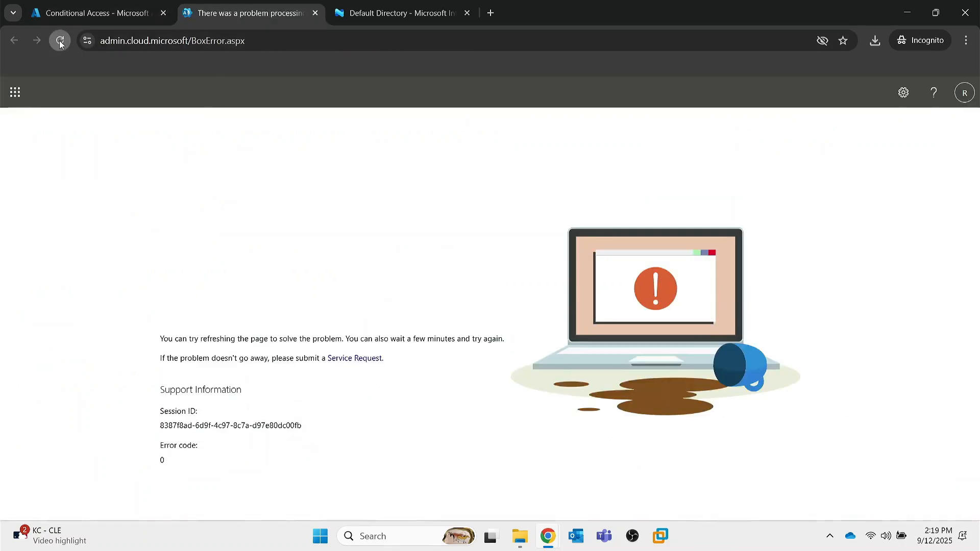
{"action": "left_click", "coordinate": [315, 14]}
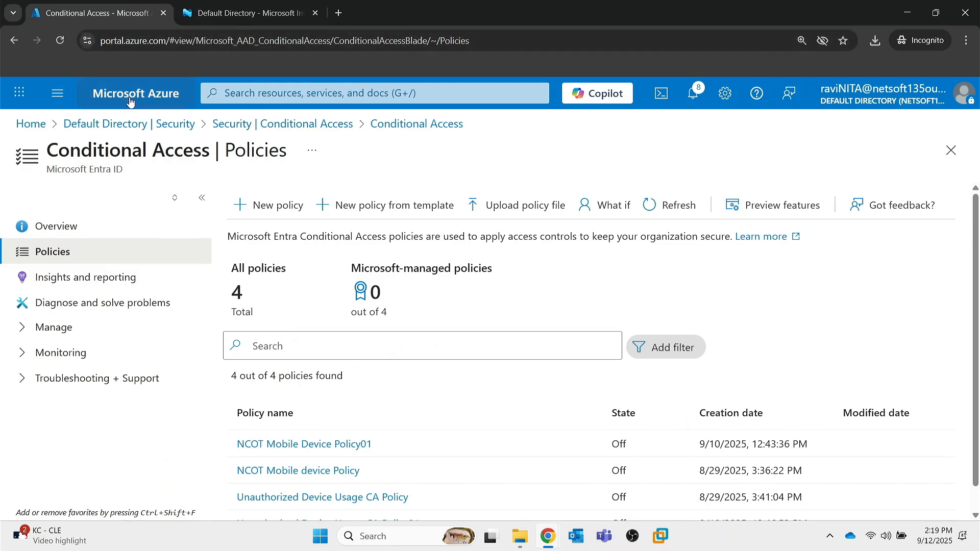
{"action": "left_click", "coordinate": [113, 100]}
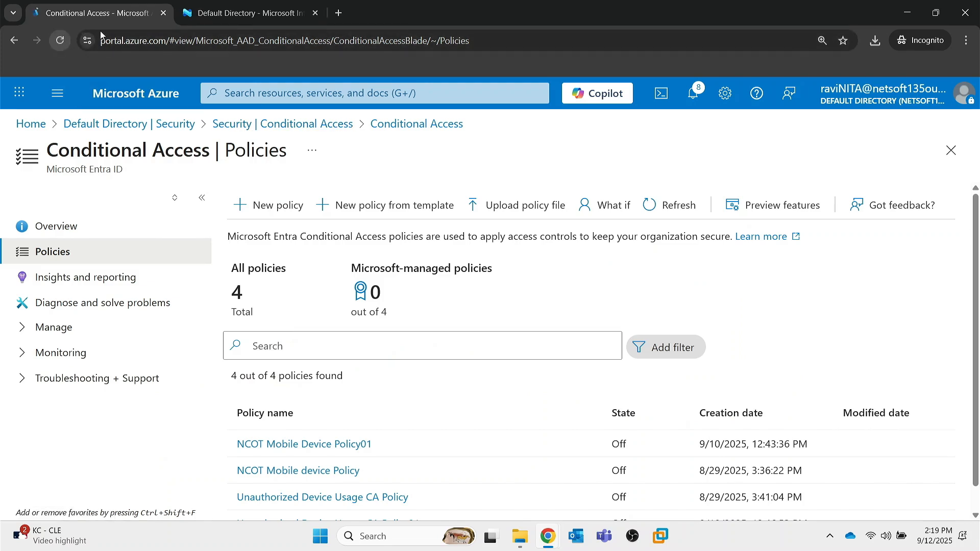
{"action": "left_click", "coordinate": [225, 13]}
{"action": "left_click", "coordinate": [314, 13]}
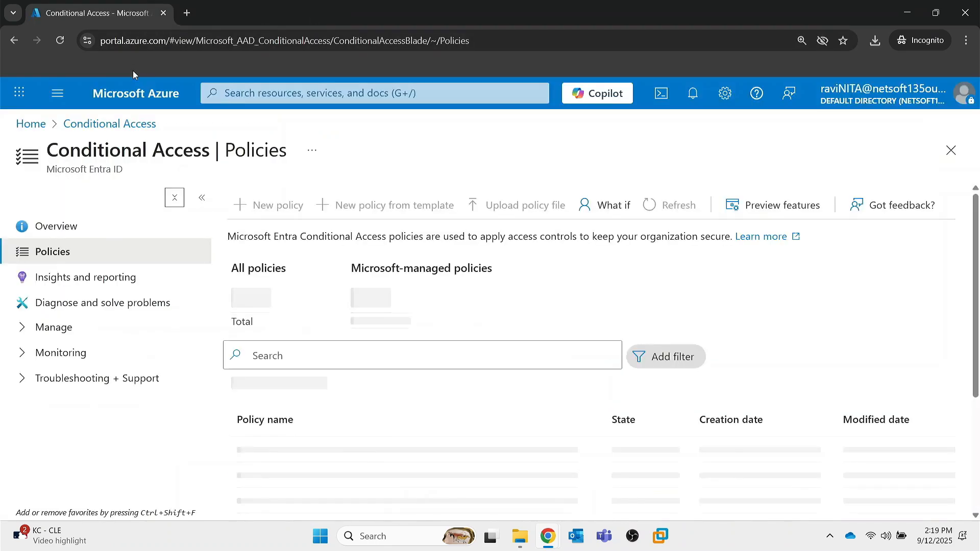
Reopen the Microsoft 365 admin center from the Microsoft Cloud apps, reload it to retest access, and close its tab.
{"action": "left_click", "coordinate": [19, 93]}
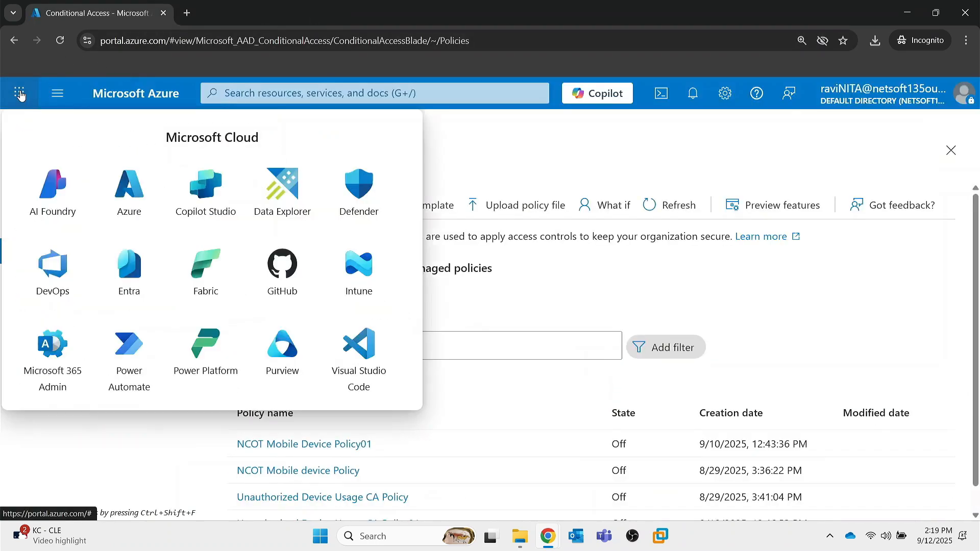
{"action": "left_click", "coordinate": [58, 347]}
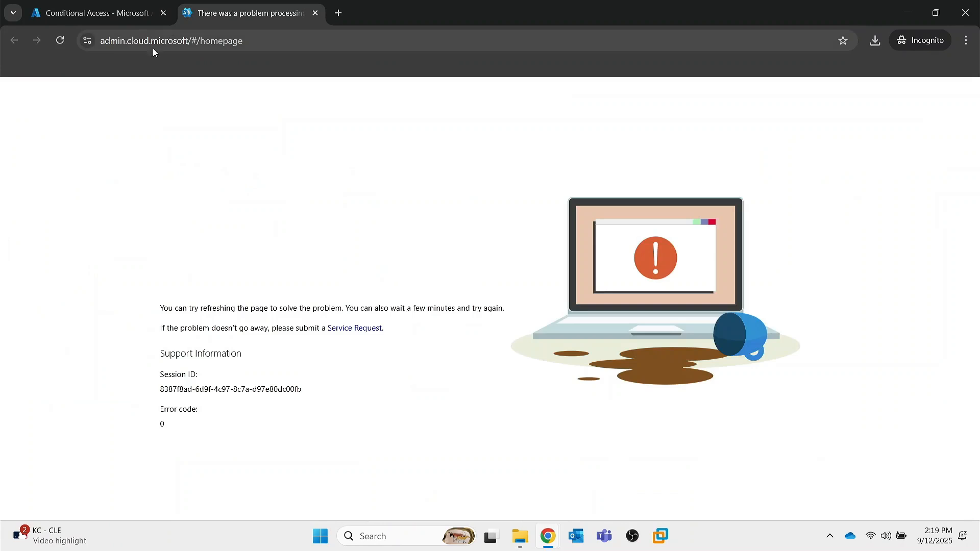
{"action": "left_click", "coordinate": [65, 41]}
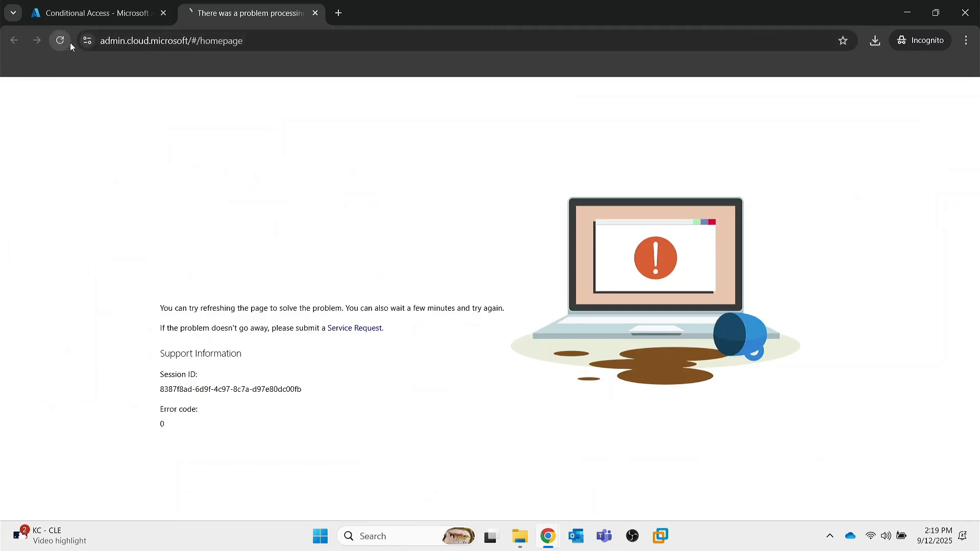
{"action": "left_click", "coordinate": [315, 14]}
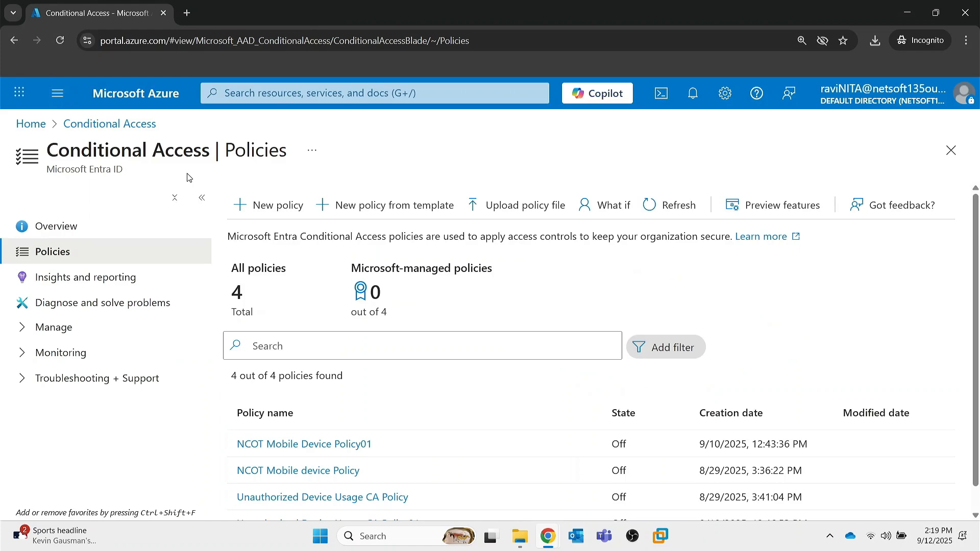
Check Microsoft 365 admin center access once more in a new tab, close it, and return to the Azure home page.
{"action": "left_click", "coordinate": [20, 92]}
{"action": "left_click", "coordinate": [56, 301]}
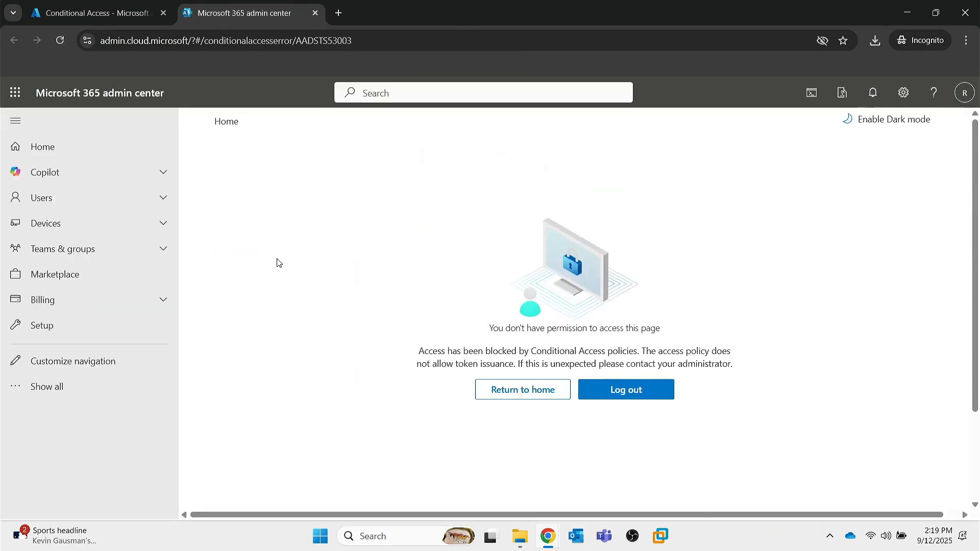
{"action": "left_click", "coordinate": [314, 13]}
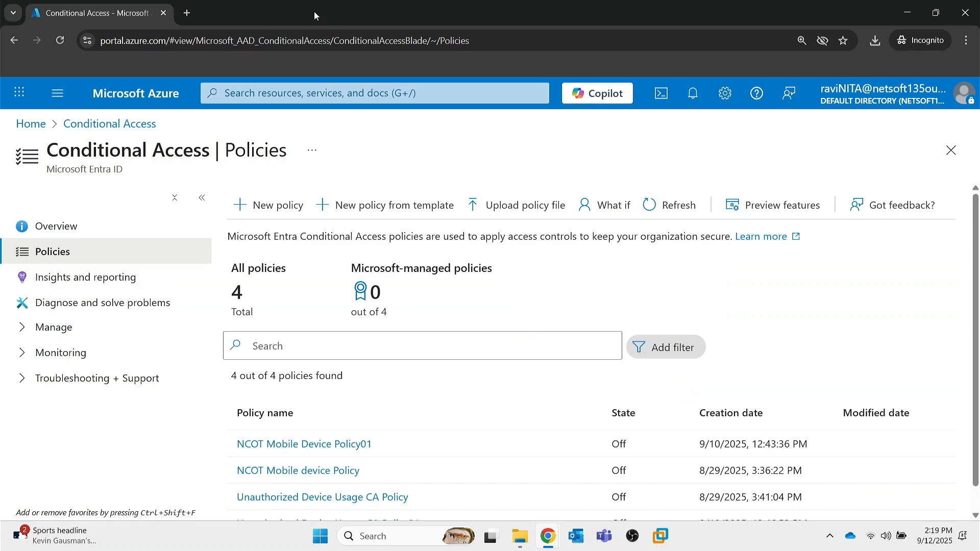
{"action": "left_click", "coordinate": [144, 107]}
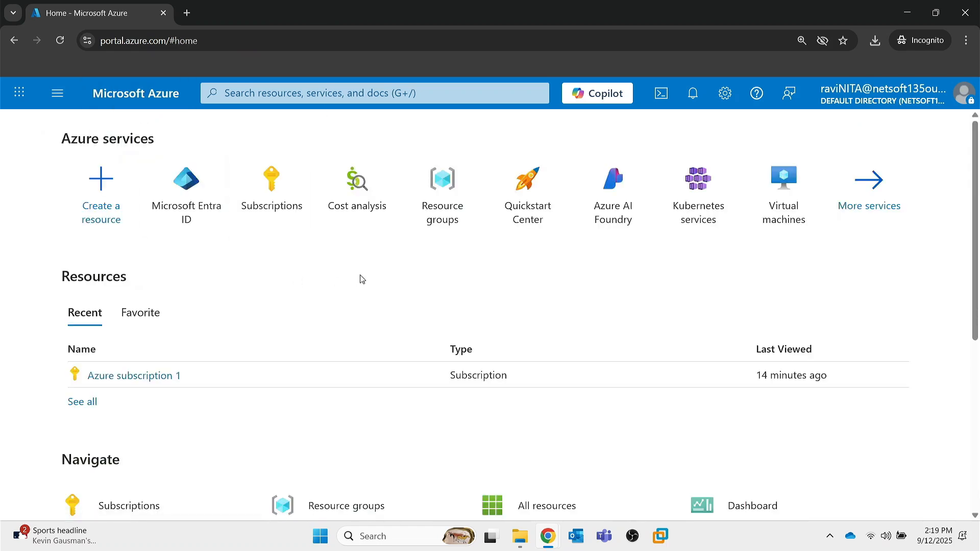